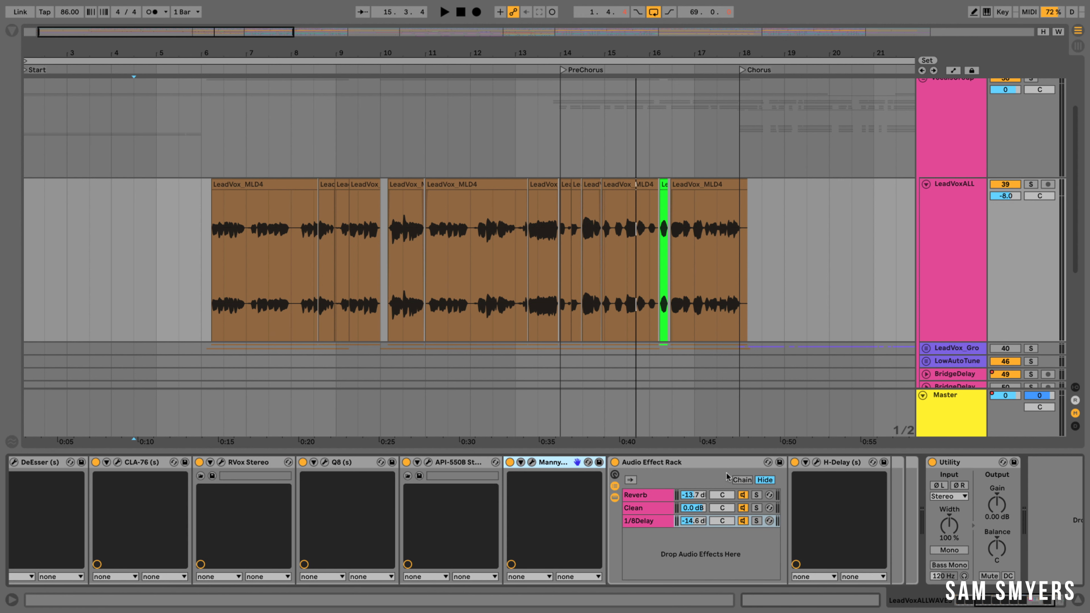
Switch off every effect on the LeadVoxALL track from the Audio Effect Rack back to the first Q8
left_click(615, 462)
left_click(509, 462)
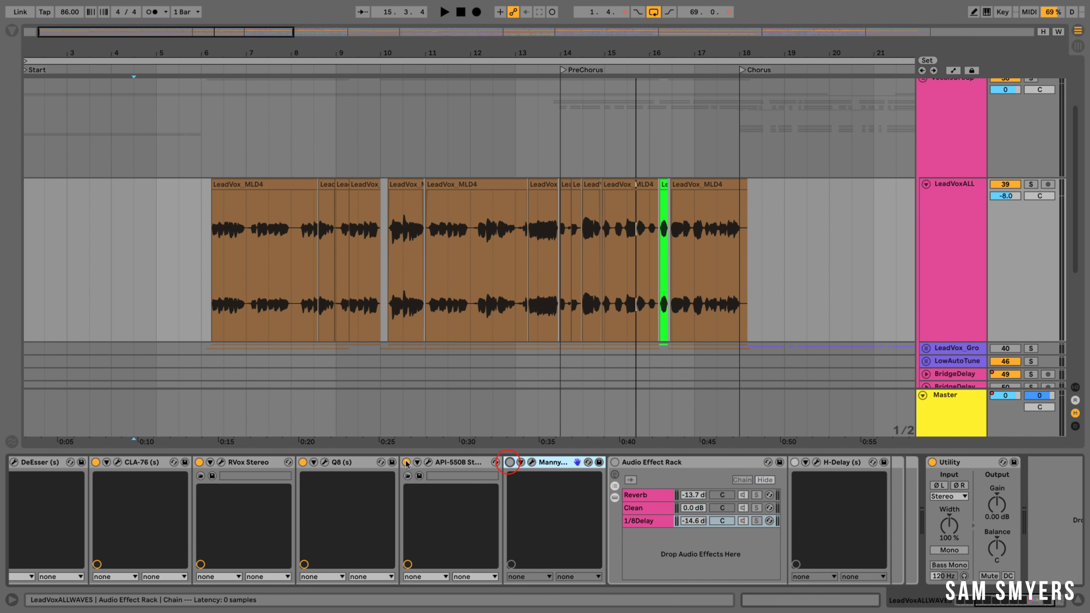
left_click(406, 462)
left_click(302, 463)
scroll(303, 516, "left", 5)
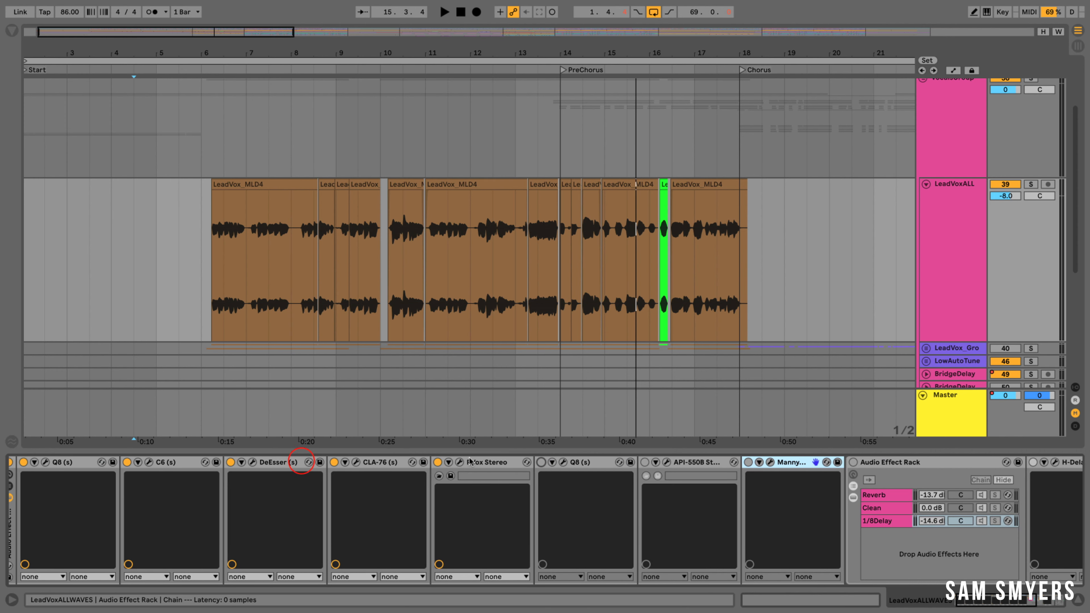
left_click(438, 462)
left_click(334, 462)
left_click(230, 462)
scroll(234, 515, "left", 1)
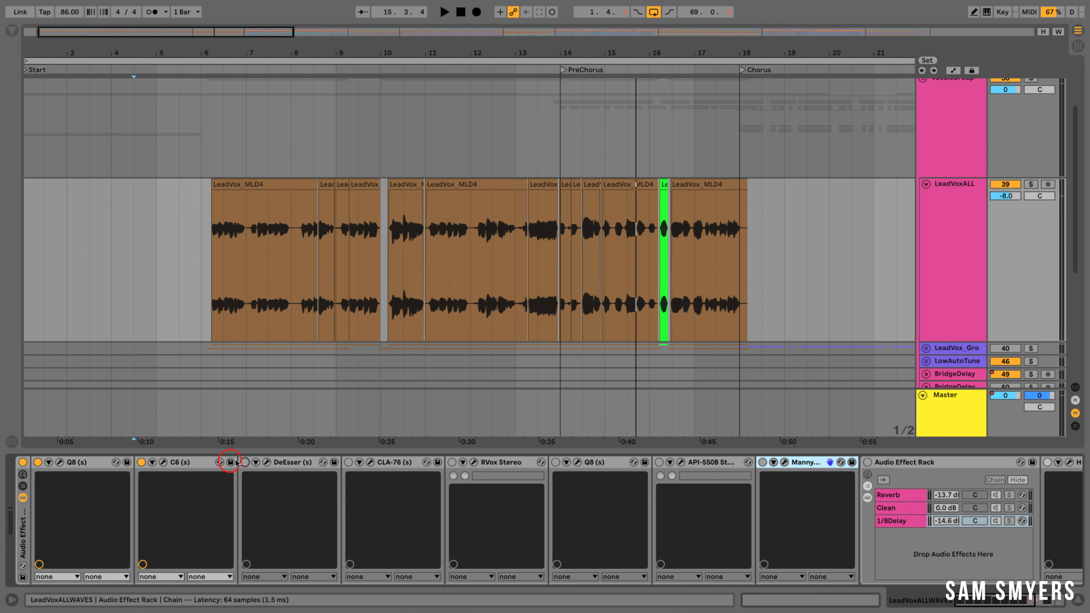
left_click(140, 462)
left_click(38, 462)
Play the unprocessed lead vocal from just before its first clip at bar 6, and stop playback
key("space")
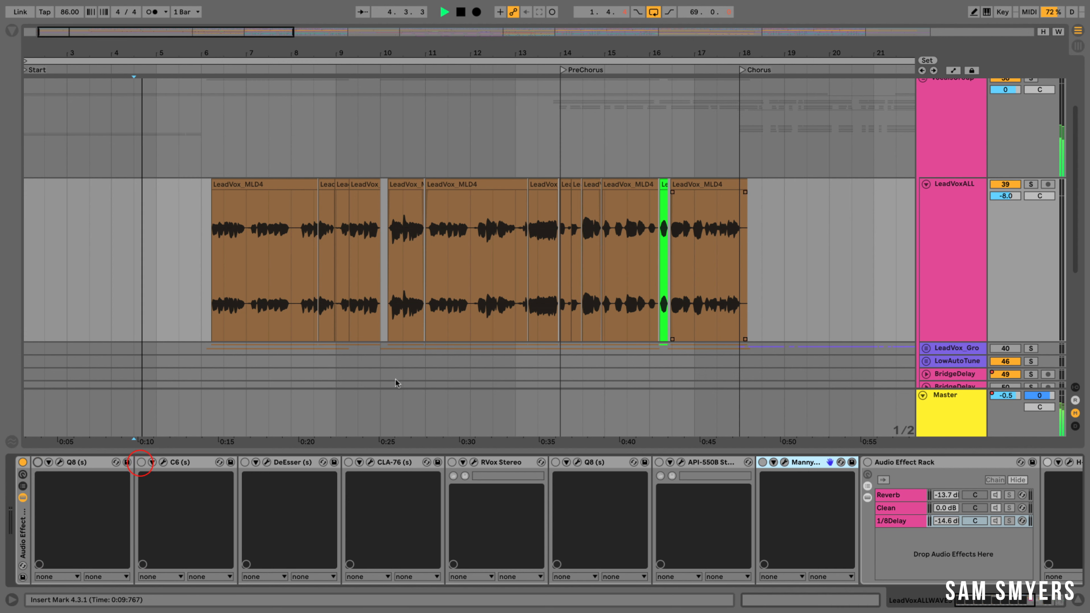
left_click(200, 289)
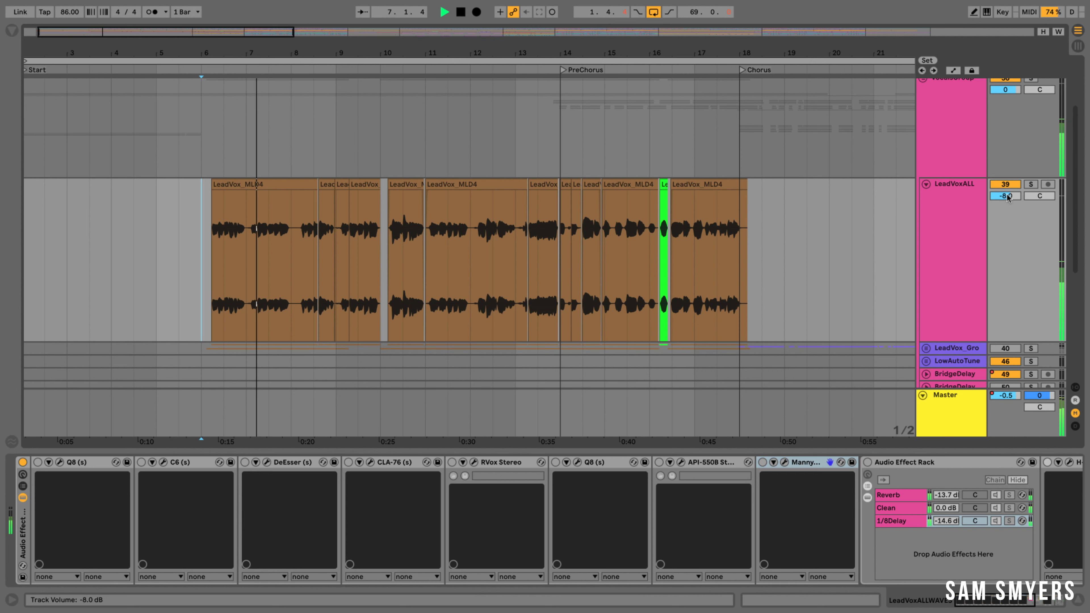
key("space")
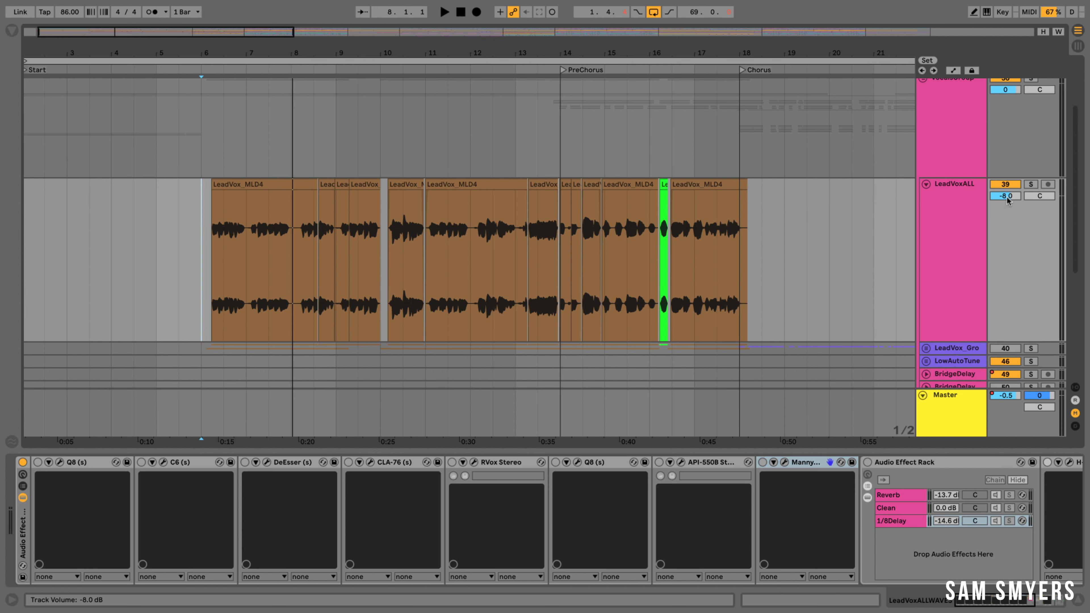
Audition the LeadVoxALL track with its volume reset to 0 dB, and return the volume to -8.0 dB
key("Delete")
key("space")
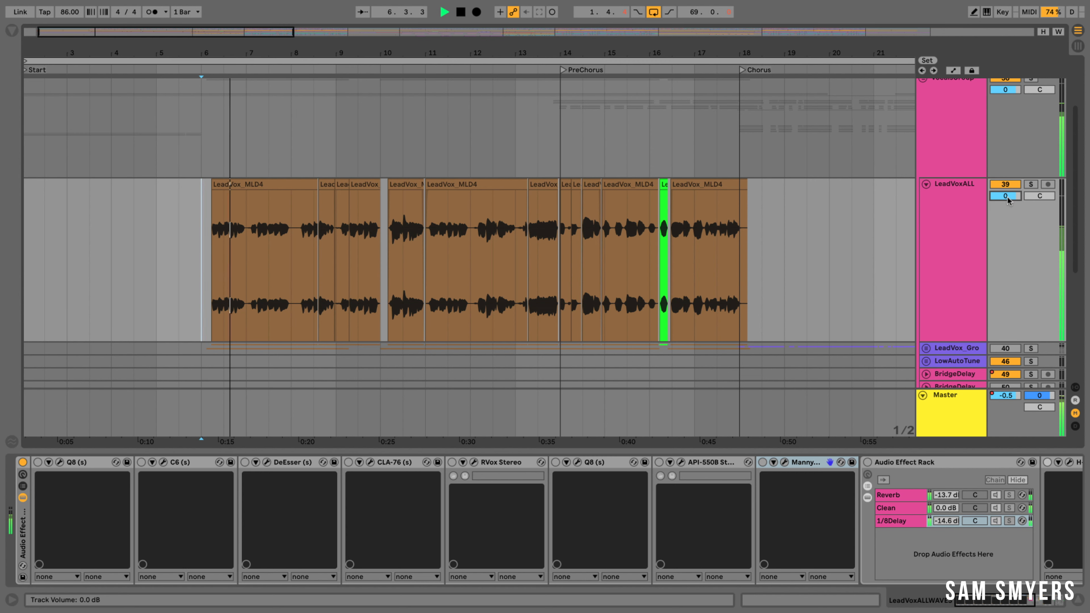
left_click(1007, 197)
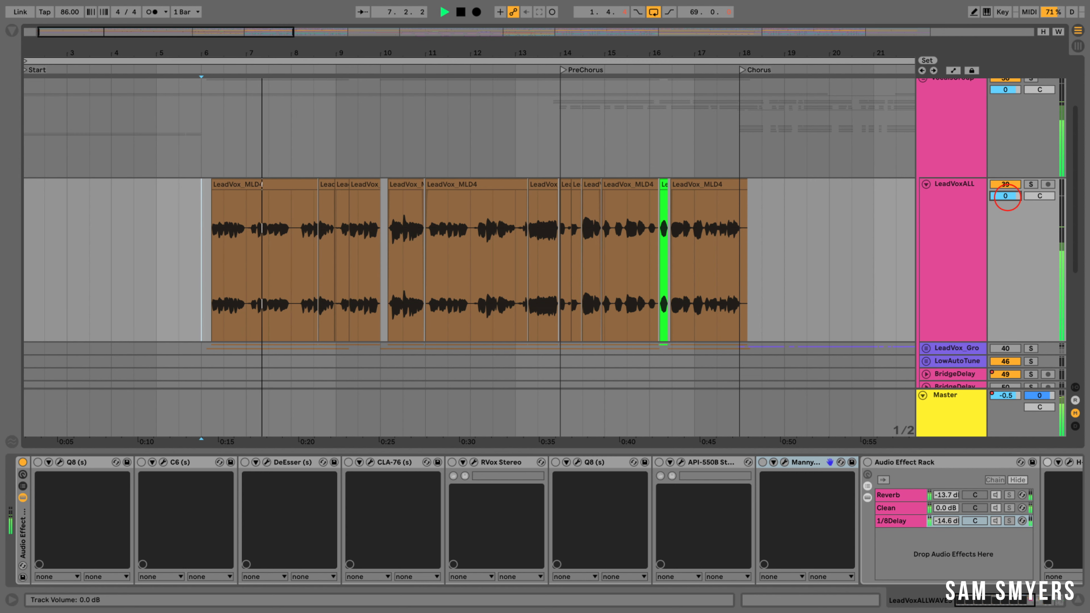
key("space")
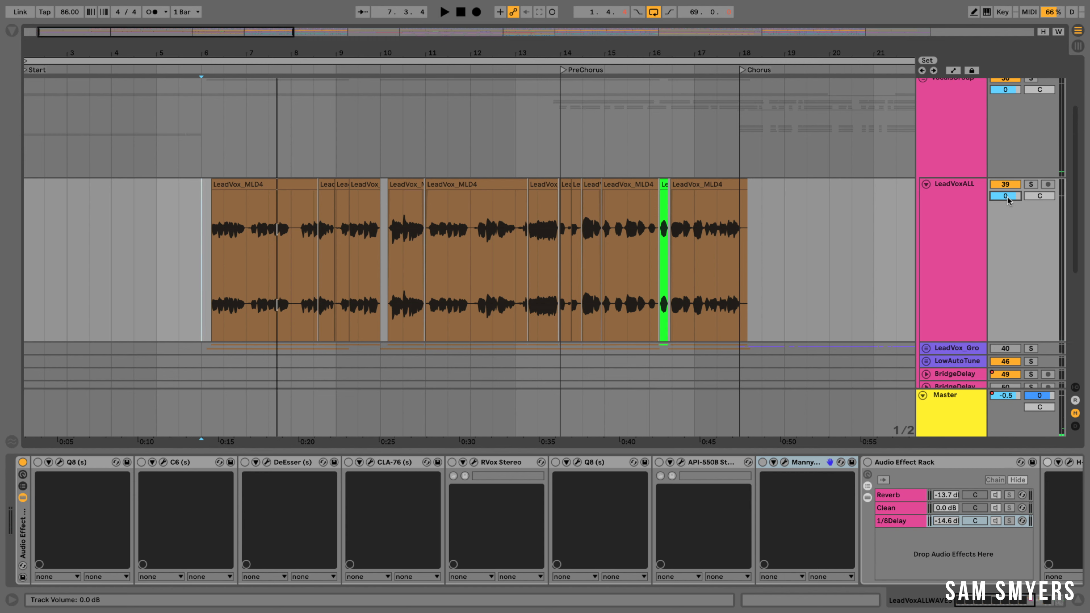
key("space")
left_click(1008, 196)
left_click_drag(1007, 197, 1008, 217)
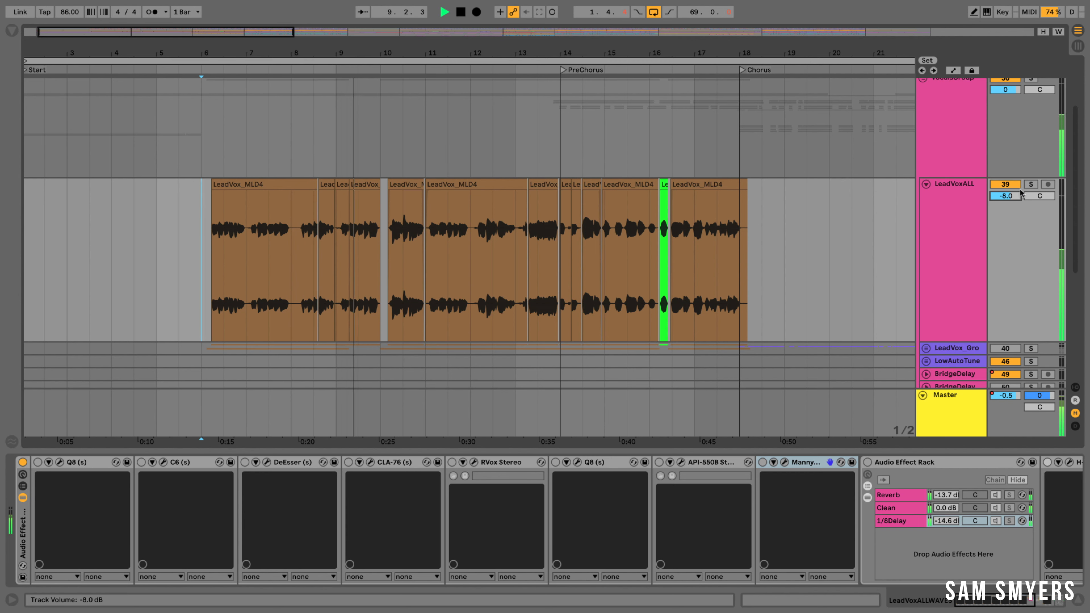
Solo the LeadVoxALL track to hear the dry vocal alone, and stop playback
left_click(1031, 184)
key("space")
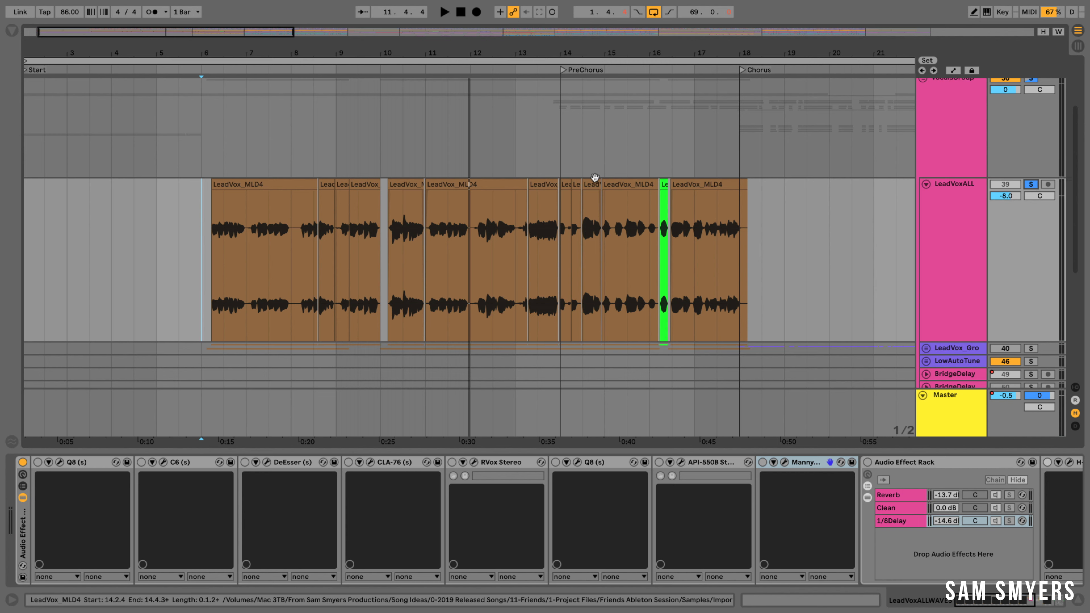
left_click(279, 257)
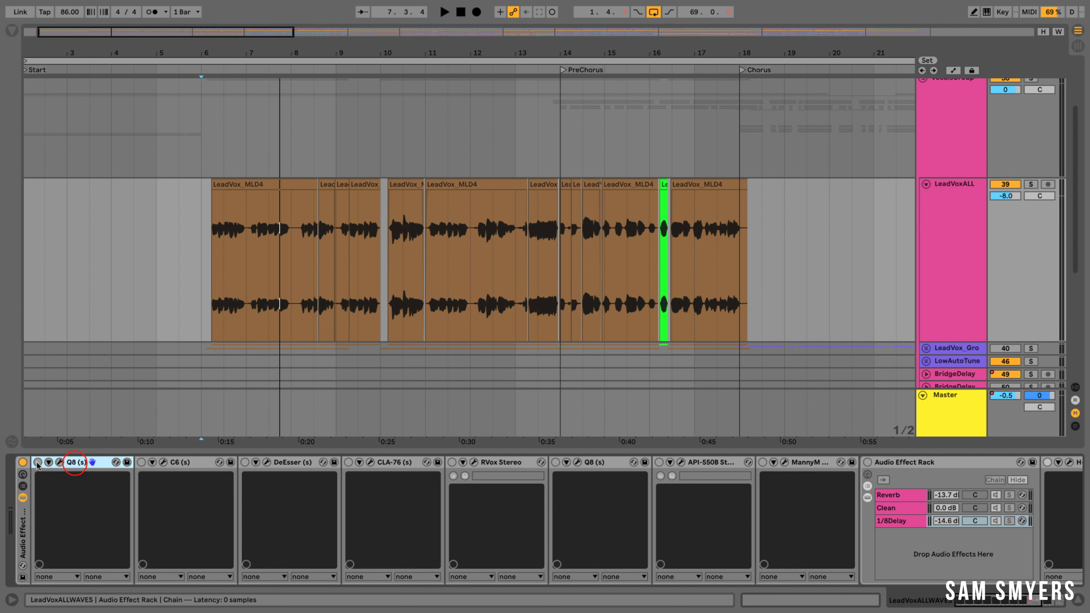
Switch on the first Q8 and enable its band 1 as a Hi Pass filter at about 115 Hz during playback
left_click(37, 463)
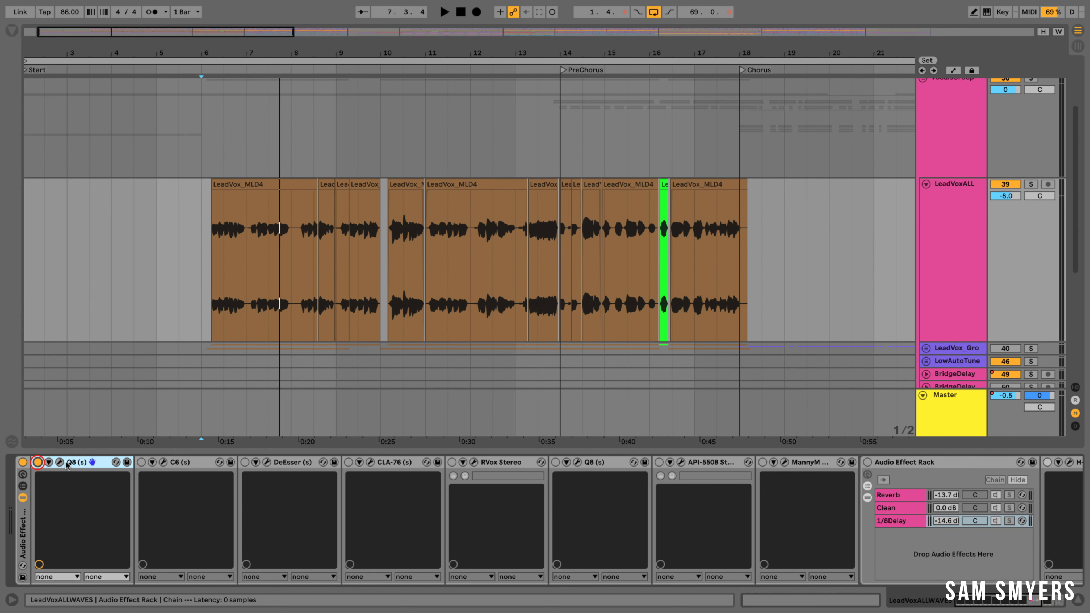
left_click(60, 463)
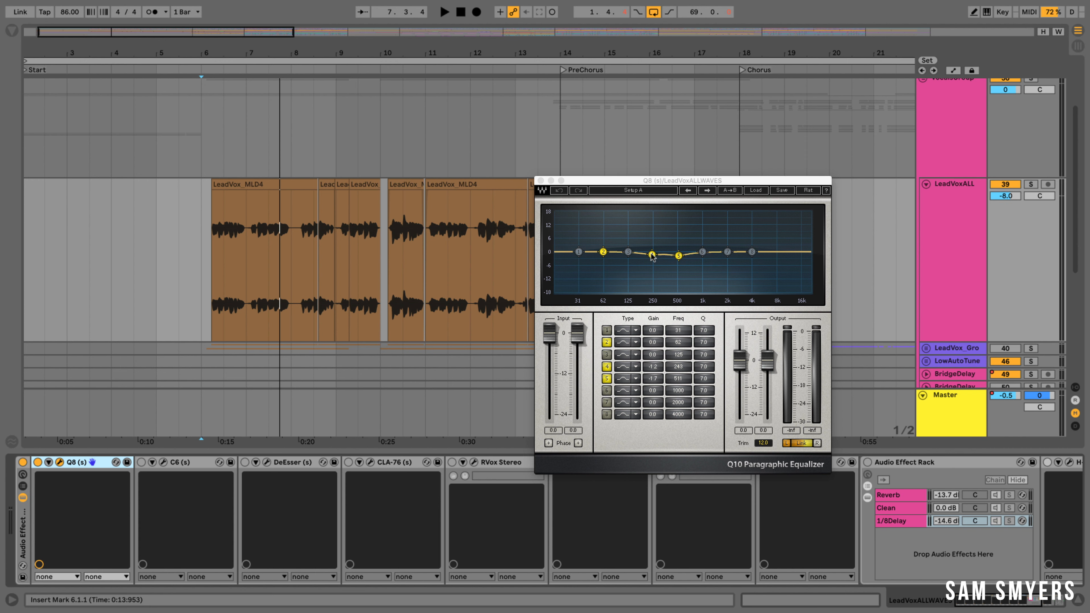
key("space")
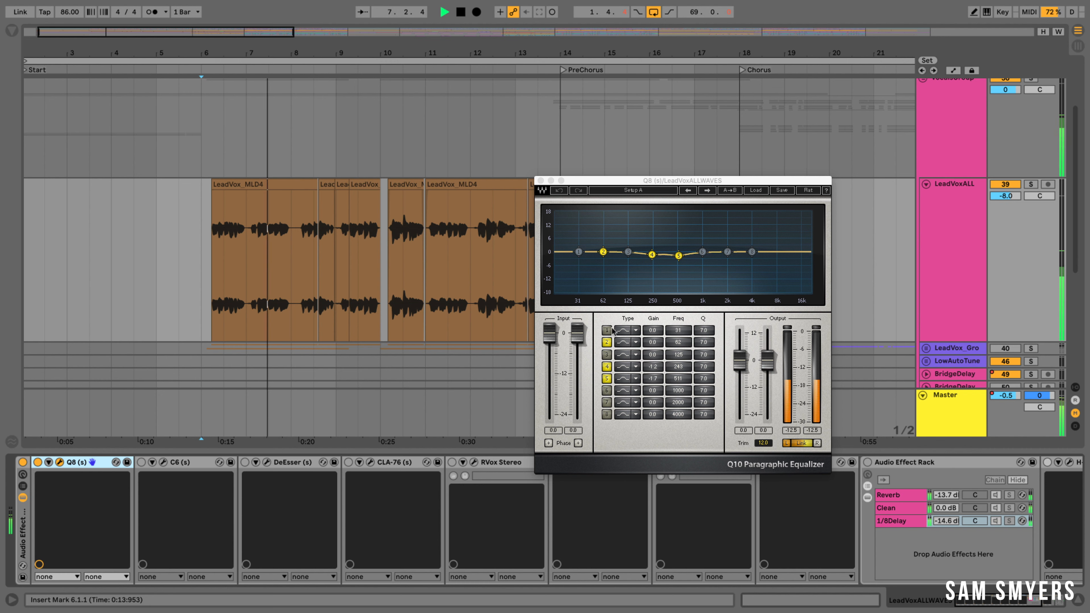
left_click(635, 330)
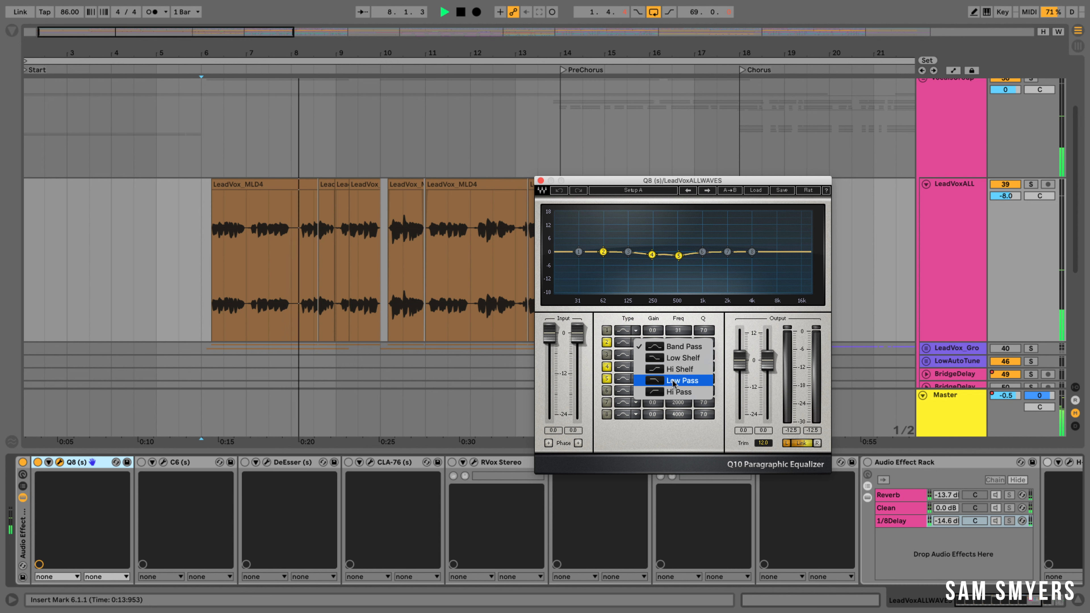
left_click(678, 391)
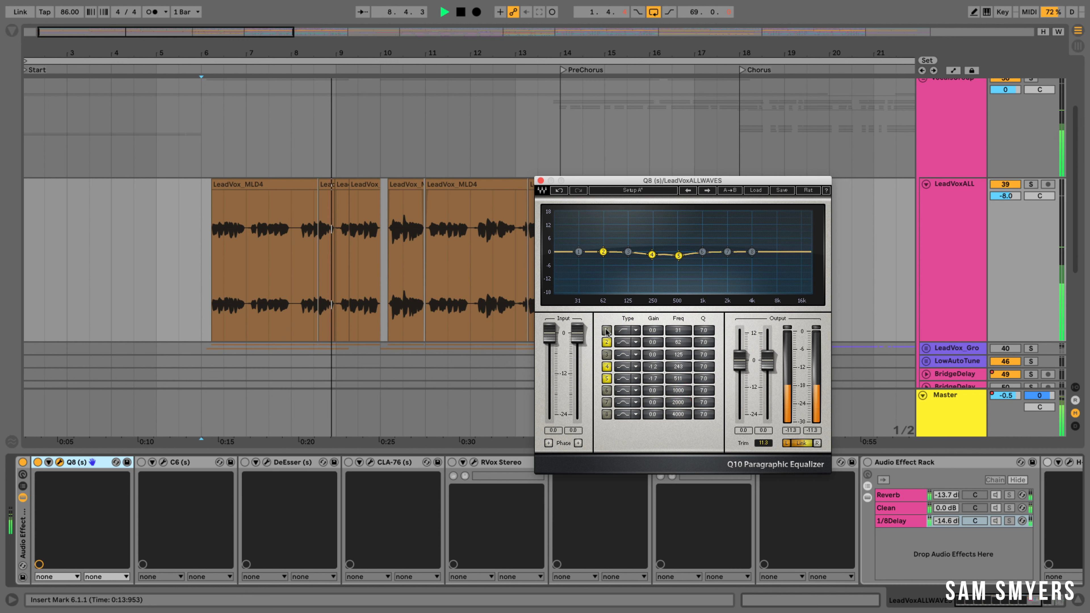
left_click(606, 330)
left_click(577, 251)
left_click_drag(578, 252, 625, 252)
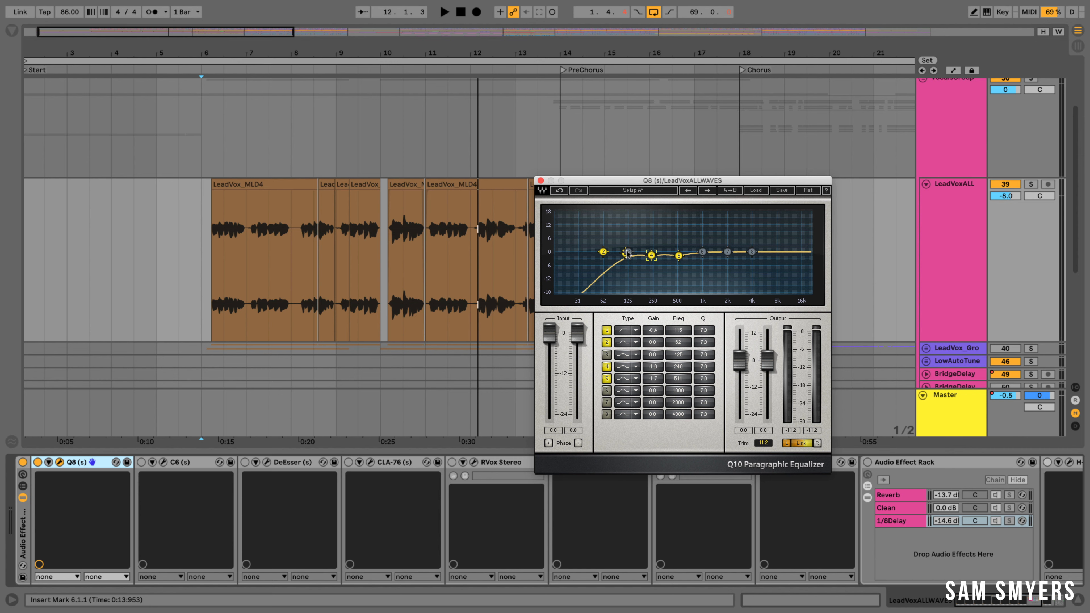
Deepen the Q8 cuts of band 5 near 500 Hz and band 4 near 240 Hz while auditioning, and close the equalizer
left_click(651, 256)
mouse_move(678, 253)
left_mouse_down()
mouse_move(678, 218)
mouse_move(796, 219)
mouse_move(660, 220)
mouse_move(790, 218)
mouse_move(682, 221)
mouse_move(677, 241)
left_mouse_up()
mouse_move(677, 259)
left_mouse_down()
mouse_move(682, 232)
mouse_move(659, 220)
mouse_move(677, 232)
mouse_move(677, 277)
mouse_move(678, 258)
left_mouse_up()
key("space")
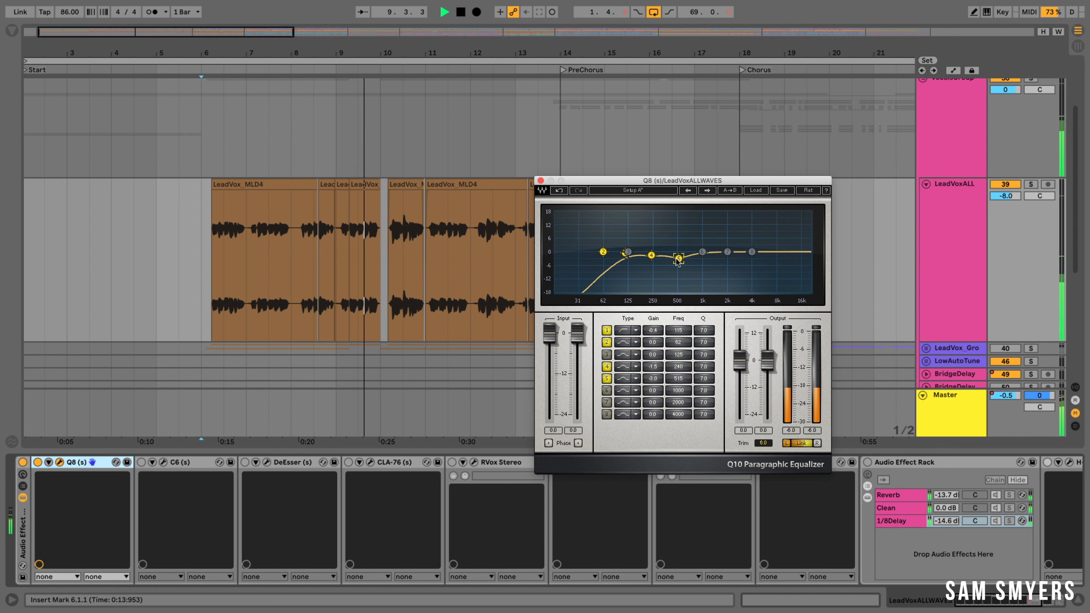
key("space")
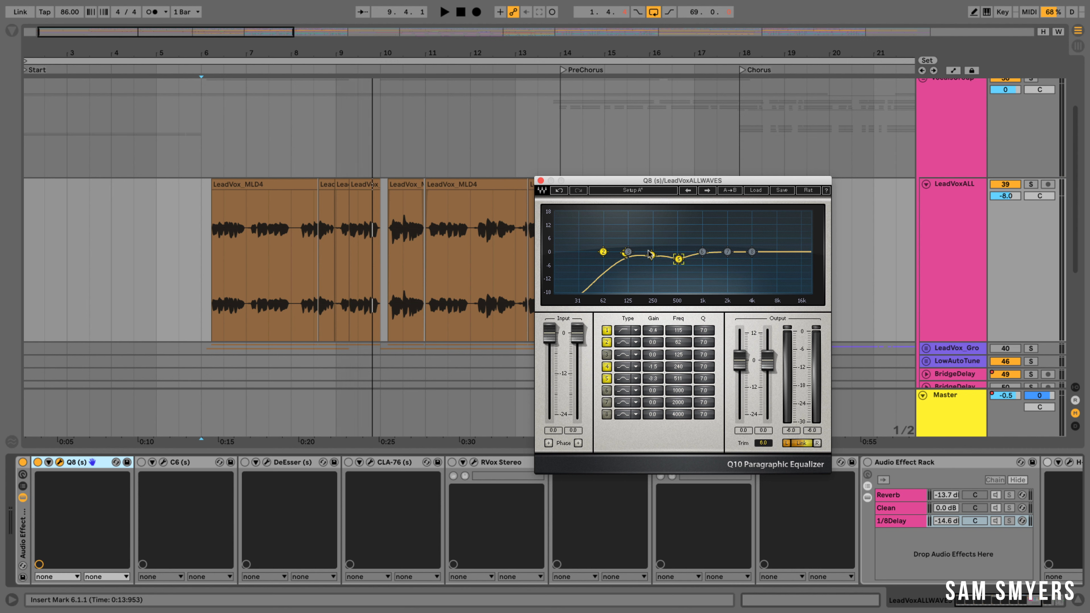
left_click_drag(650, 255, 650, 258)
left_click(541, 180)
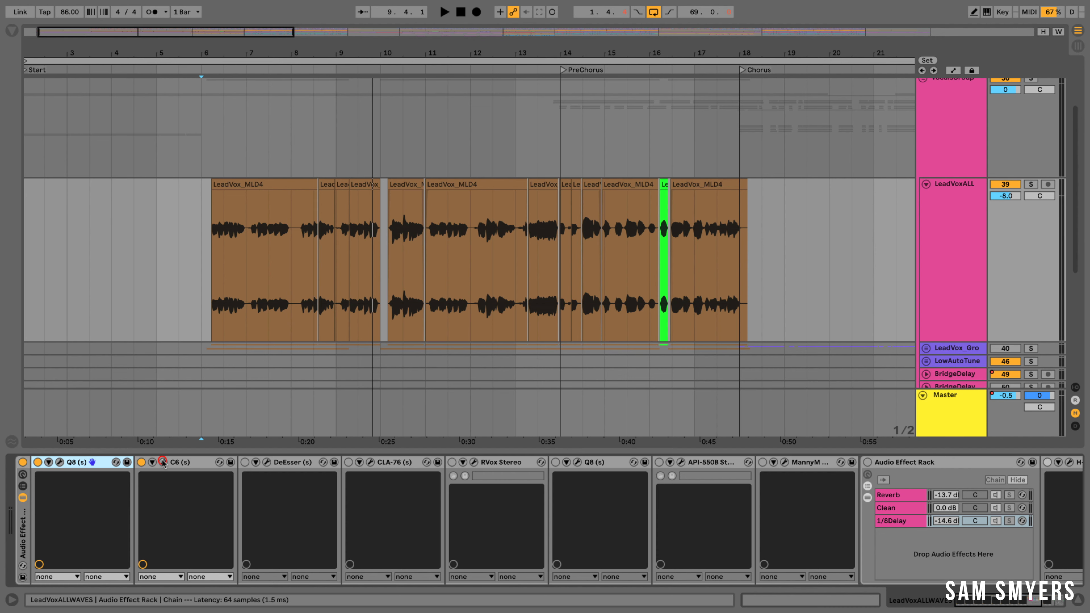
Open the C6 multiband compressor and audition its bands 2 and 1 in solo during playback
left_click(162, 462)
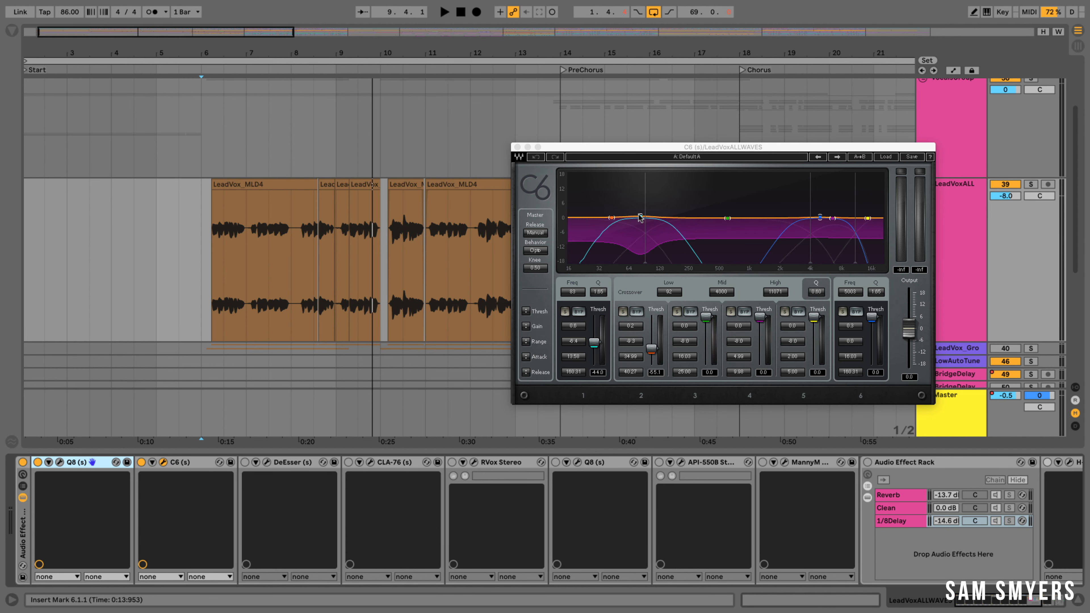
left_click(623, 311)
key("space")
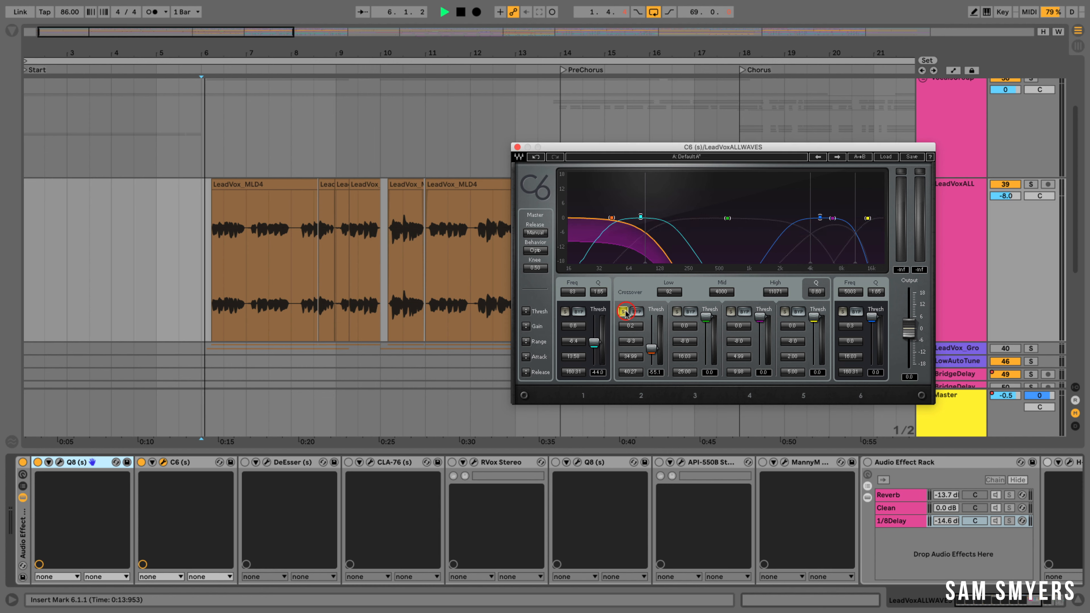
left_click(565, 311)
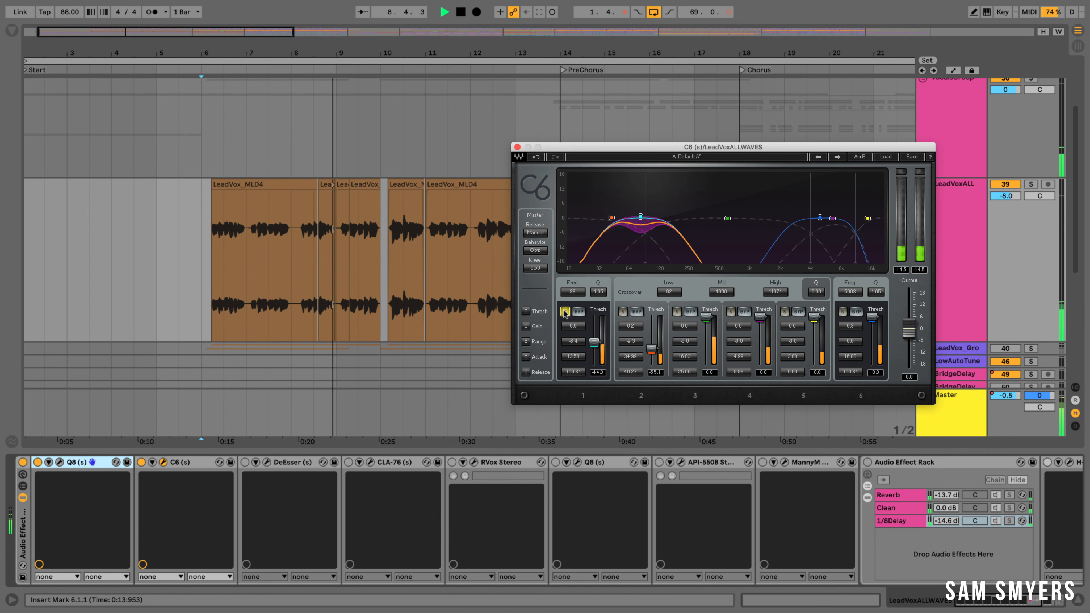
left_click(565, 312)
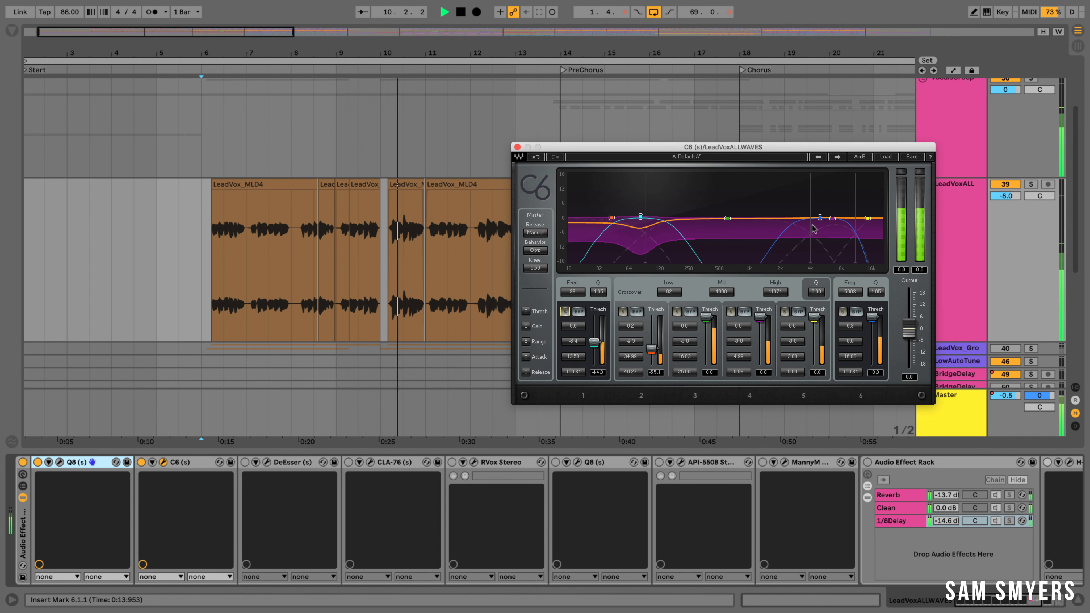
left_click(623, 312)
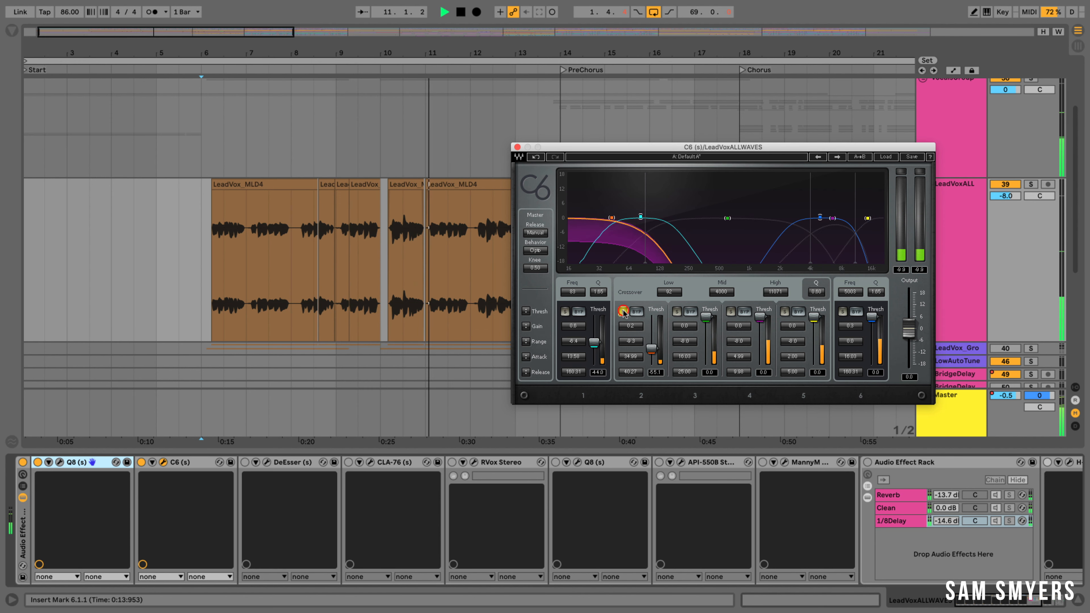
left_click(623, 311)
key("space")
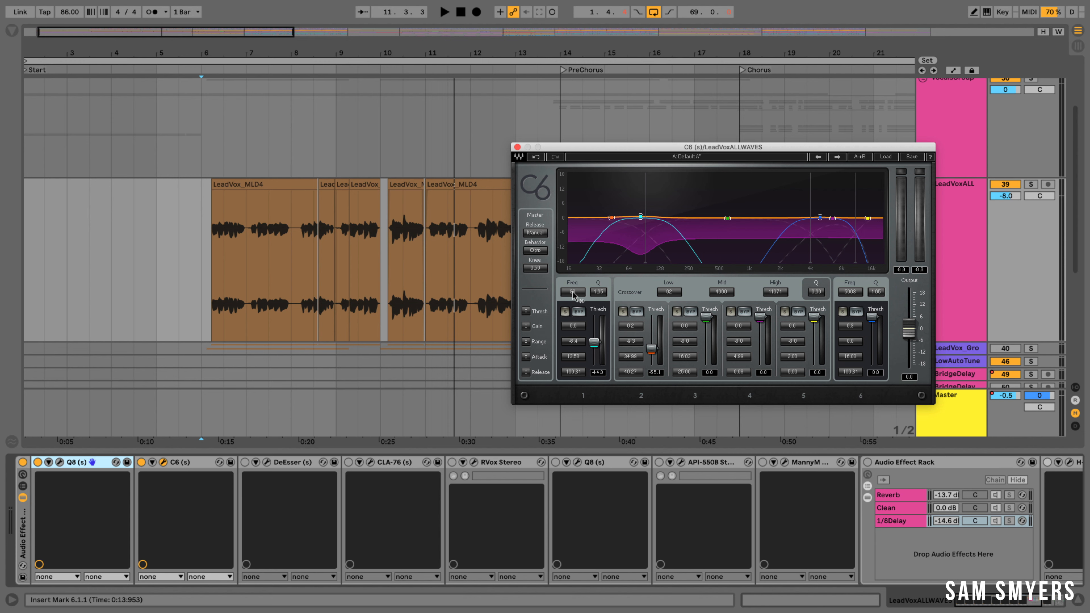
Examine C6 band 1 in solo, play the vocal through all bands, and close the C6
left_click(565, 312)
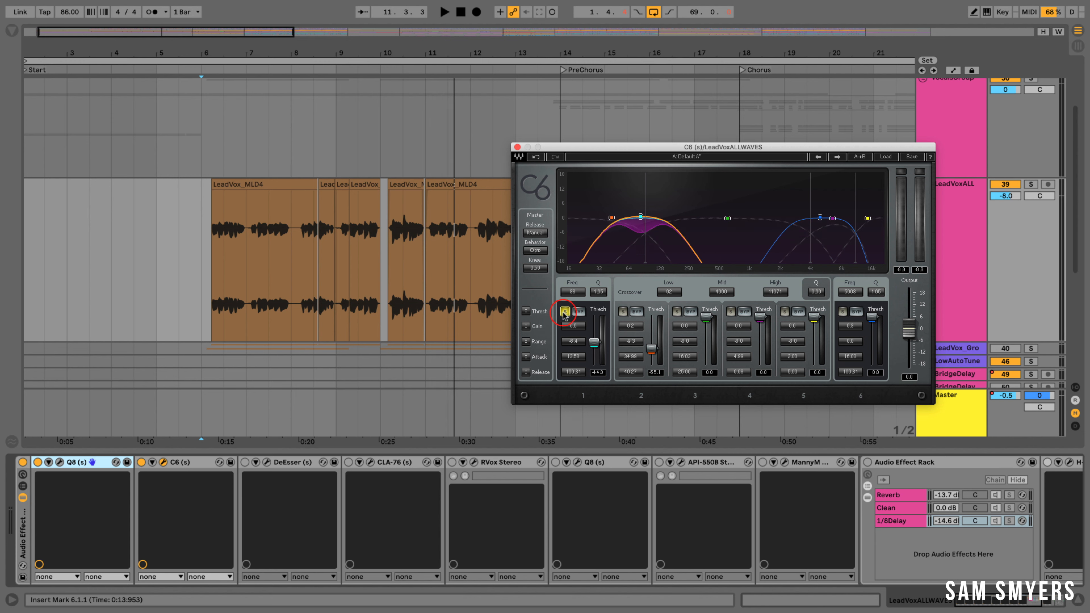
left_click(565, 311)
key("space")
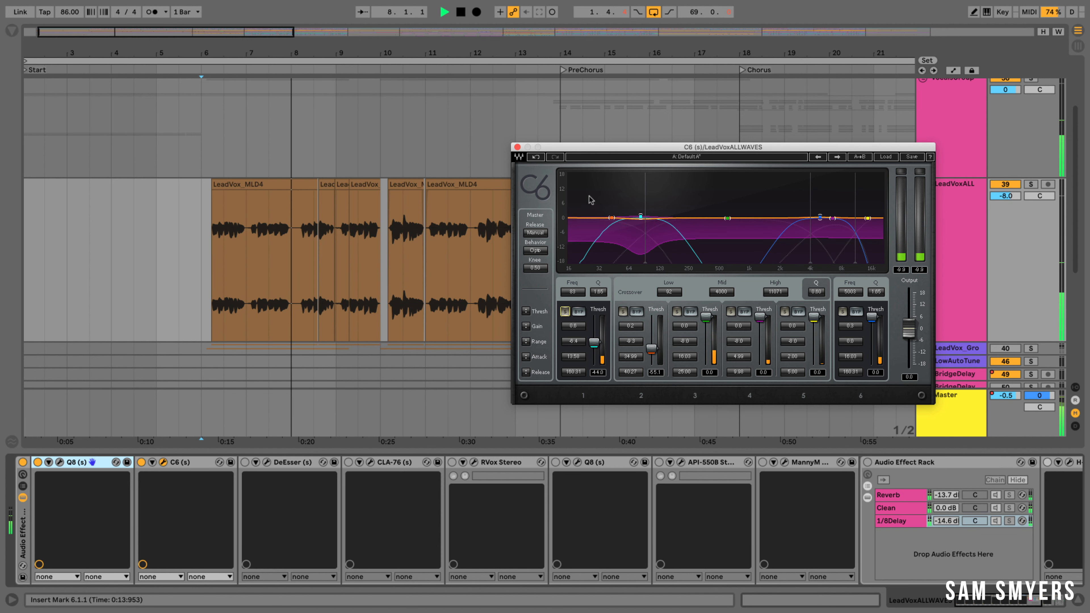
left_click(163, 462)
key("space")
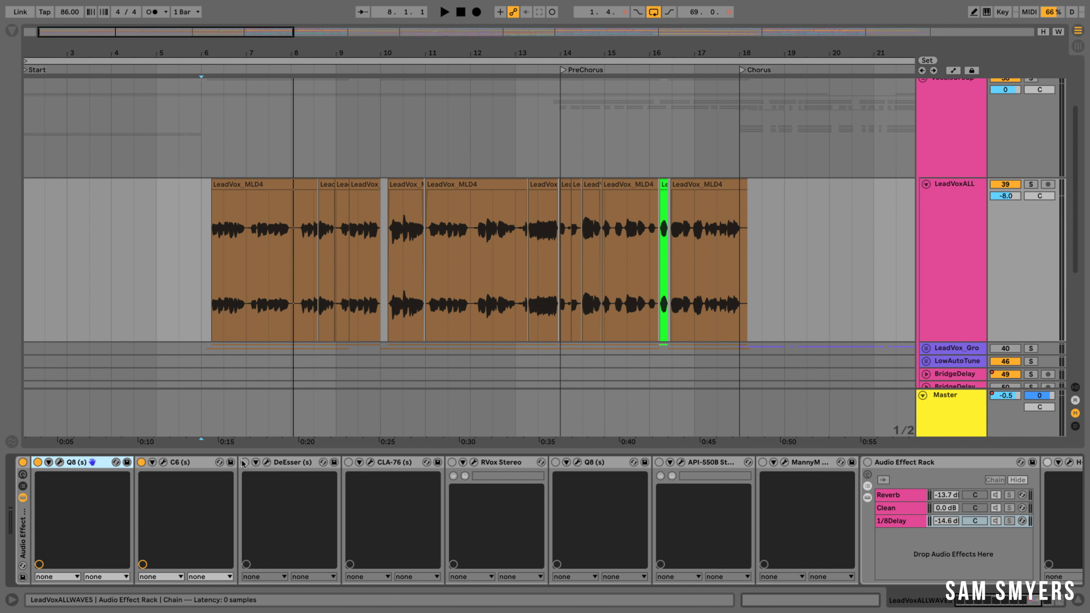
Switch on the DeEsser, open it, and raise its threshold to about -32 dB during playback
left_click(244, 462)
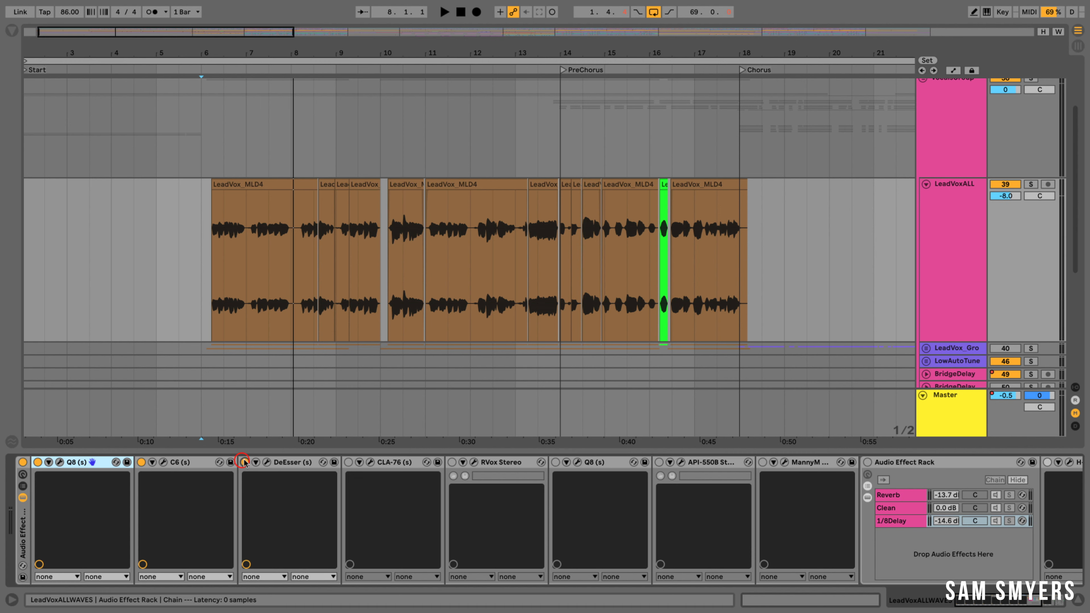
left_click(267, 462)
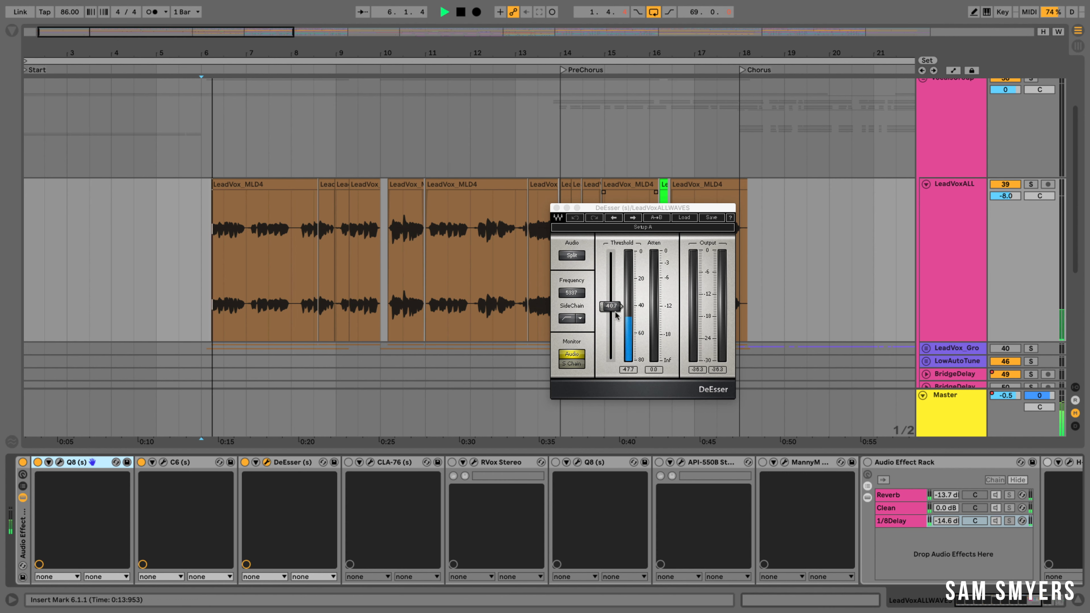
left_click(610, 306)
left_click_drag(610, 306, 609, 295)
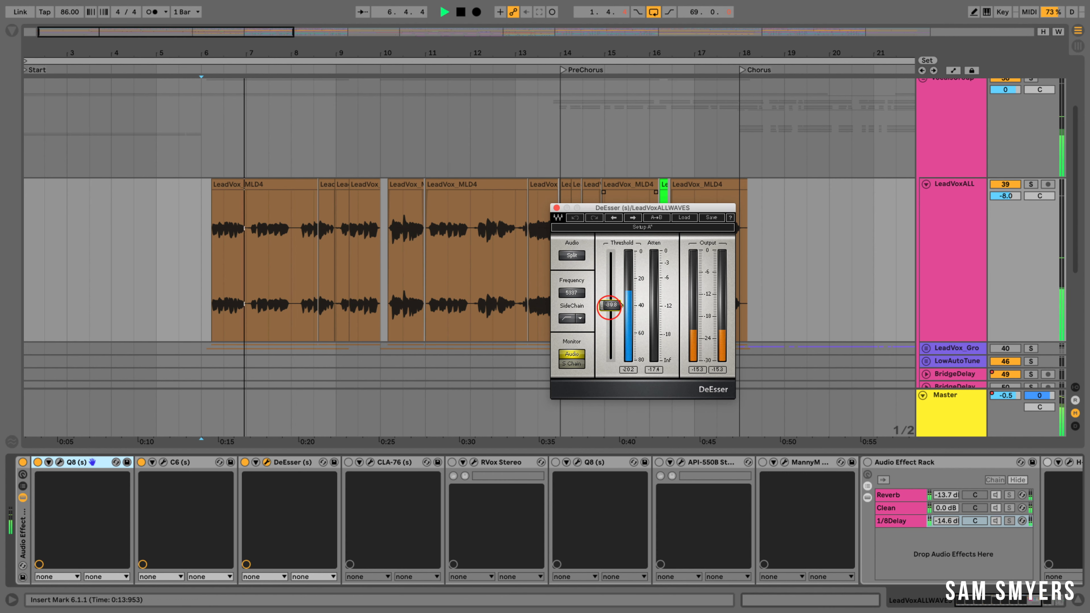
Monitor the DeEsser's sidechain with LeadVoxALL soloed, and adjust the threshold to about -44 dB while the vocal plays
left_click(576, 359)
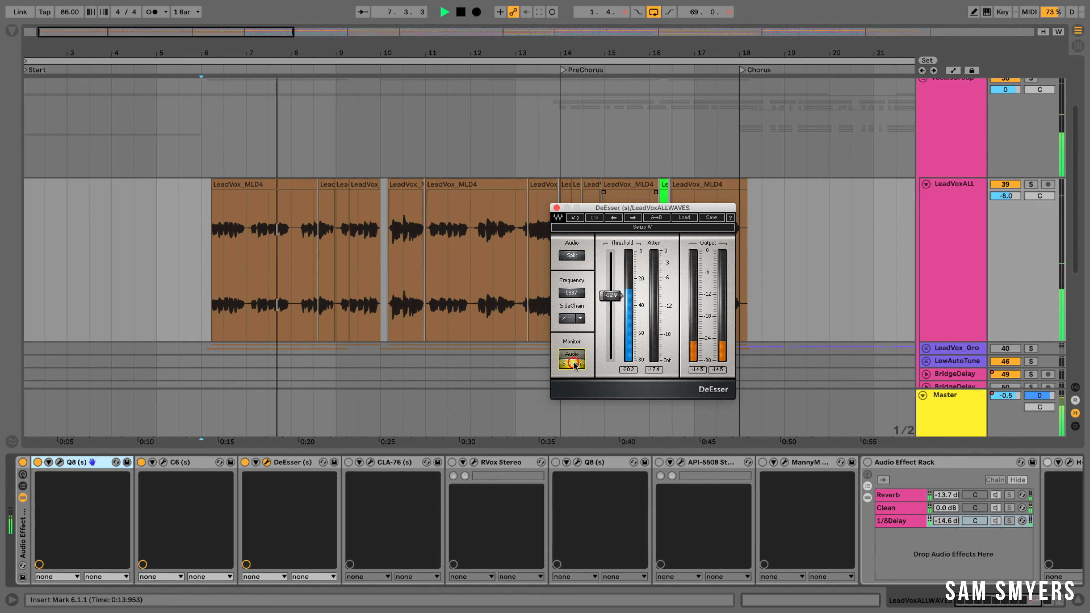
left_click_drag(611, 295, 610, 292)
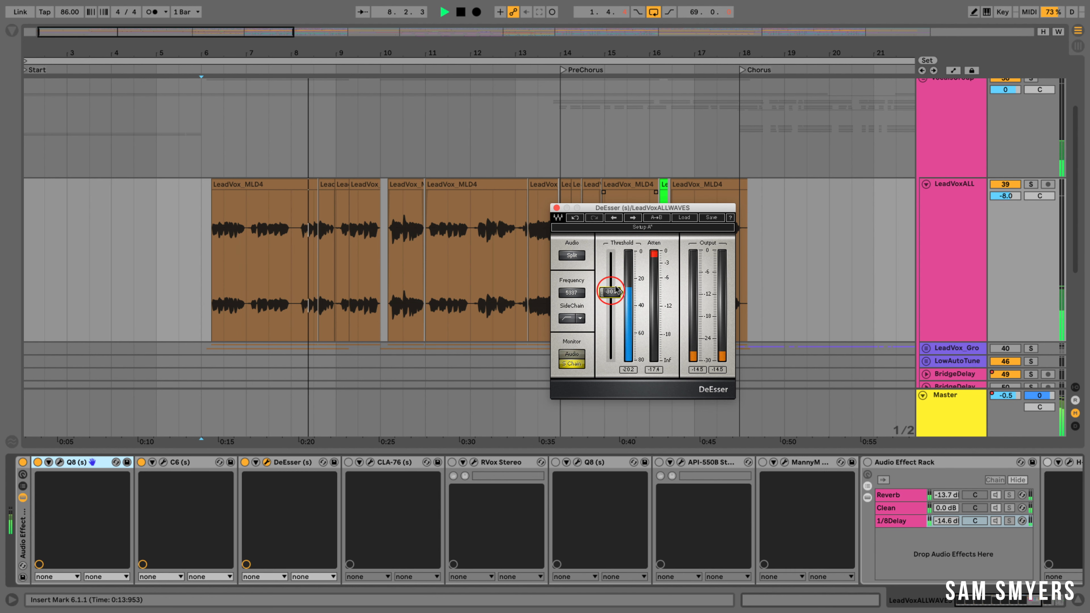
left_click(1032, 184)
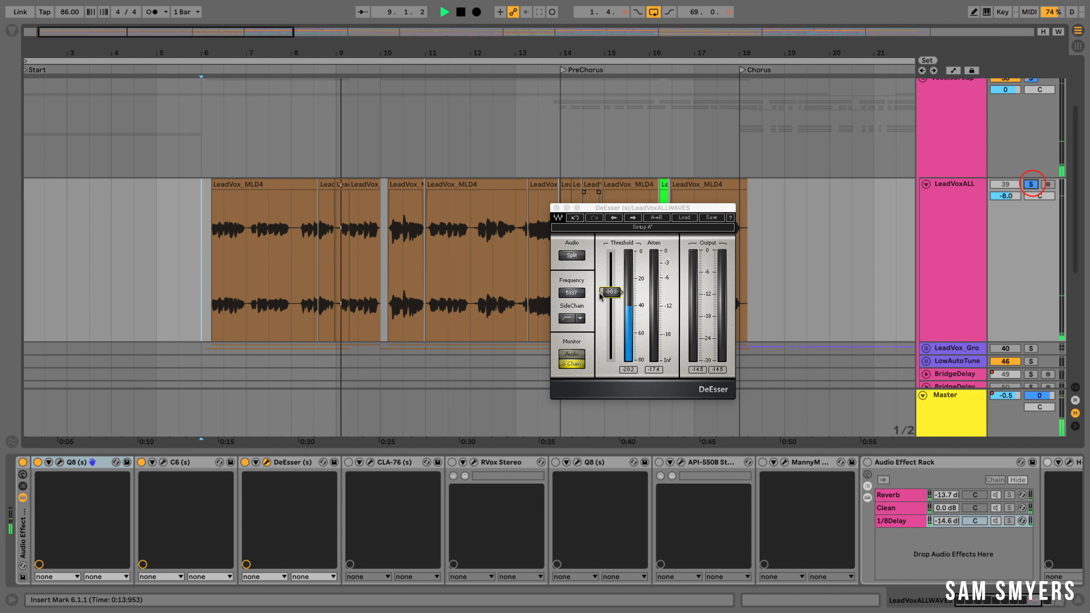
mouse_move(613, 291)
left_mouse_down()
mouse_move(614, 312)
mouse_move(569, 295)
mouse_move(611, 335)
mouse_move(611, 359)
mouse_move(611, 310)
left_mouse_up()
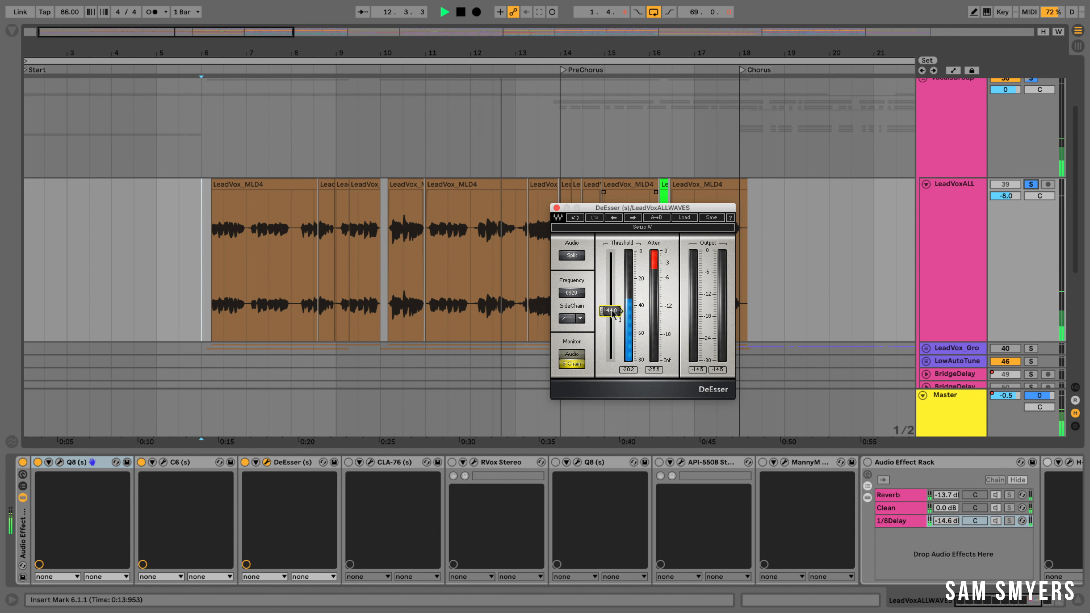
key("space")
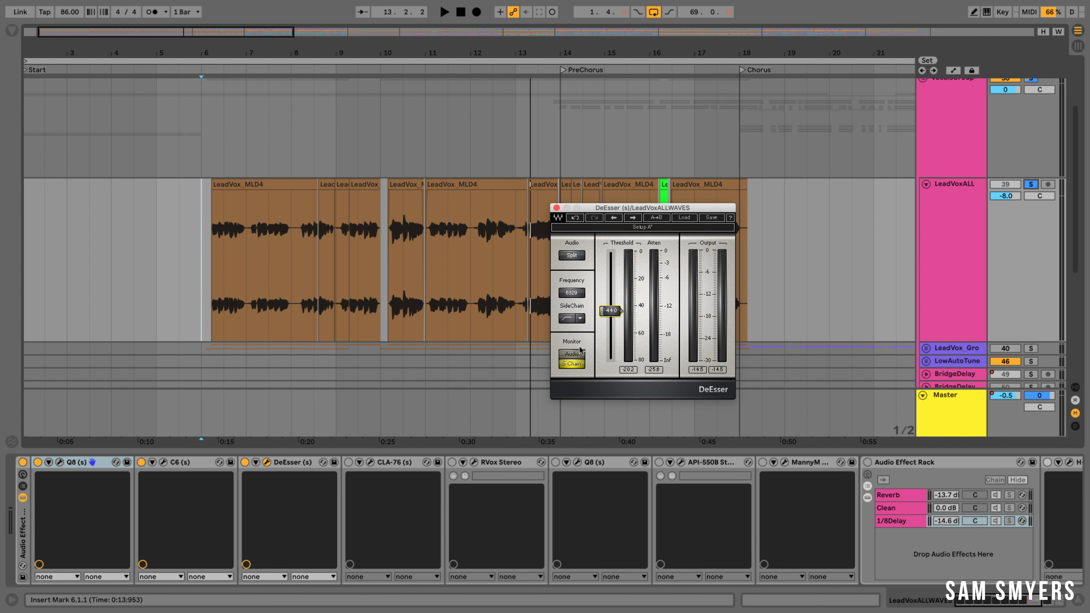
Return the DeEsser monitor to Audio, and compare the vocal with the plugin off and on from bar 10
left_click(574, 363)
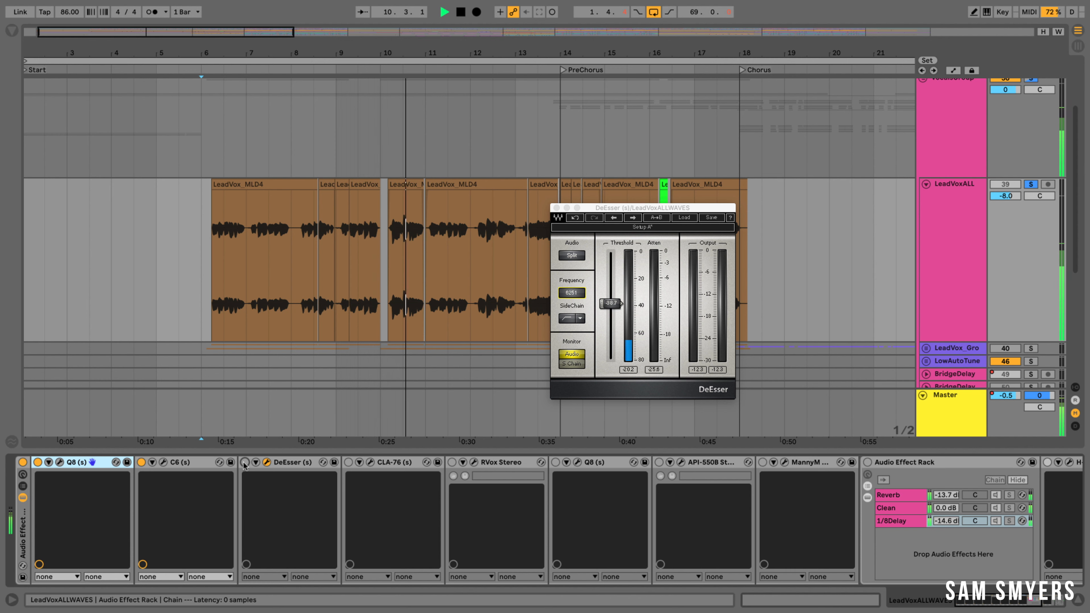
key("space")
left_click(387, 310)
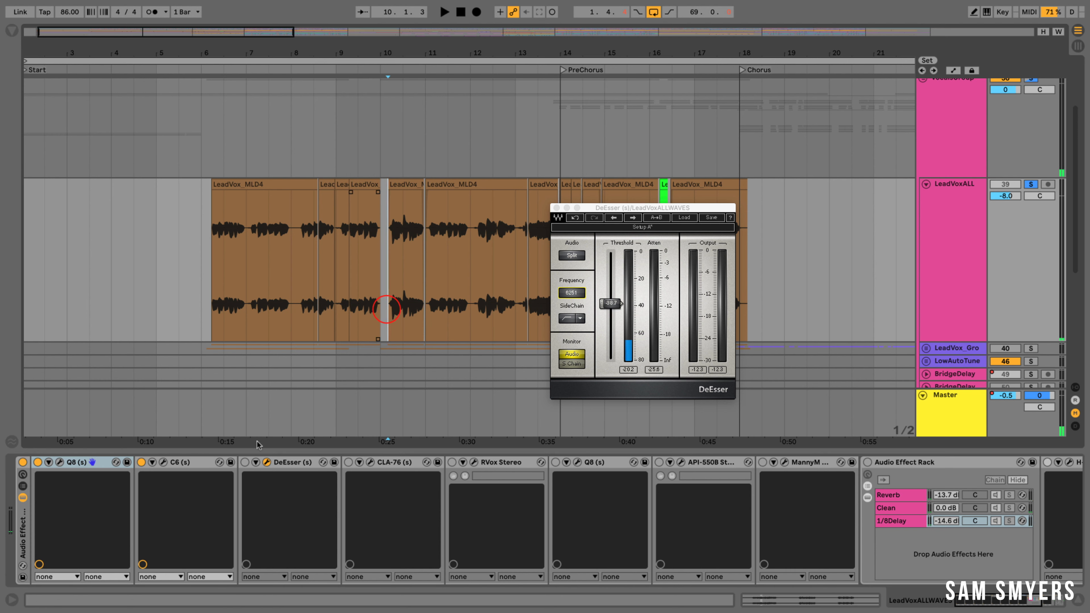
left_click(245, 463)
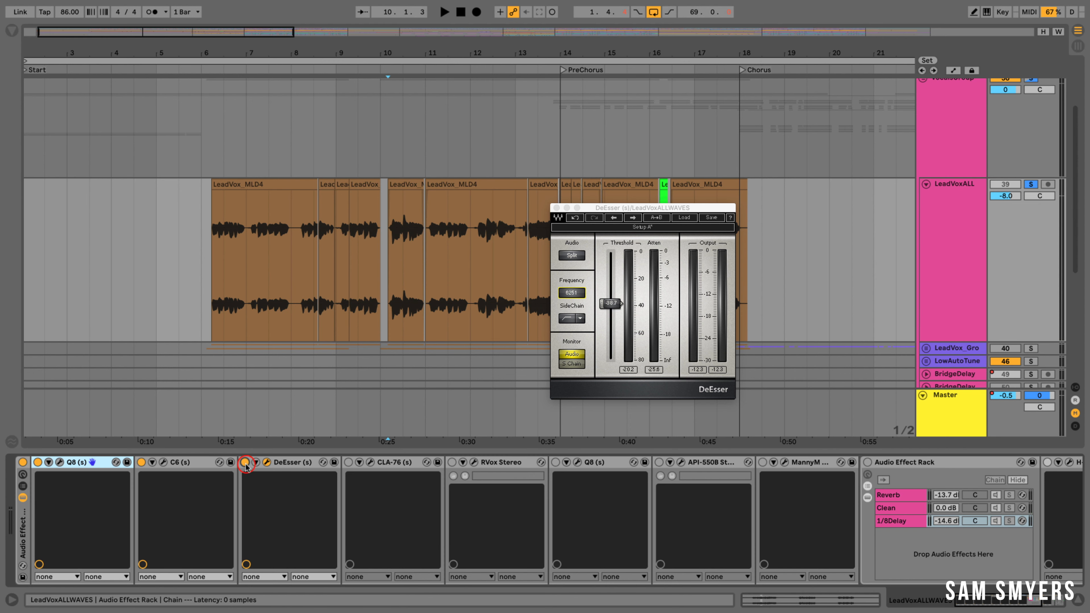
key("space")
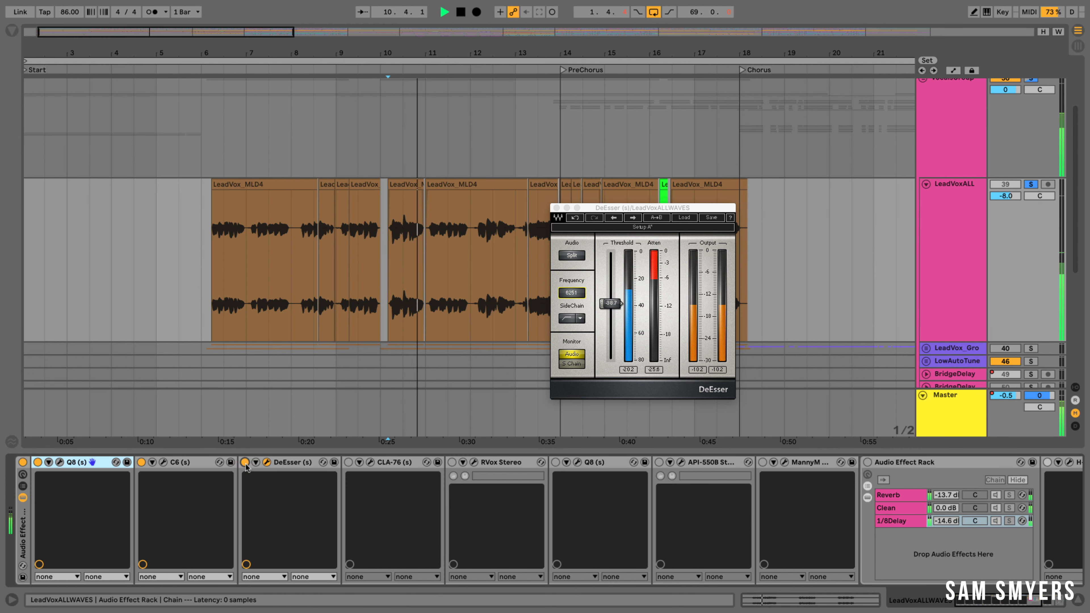
key("space")
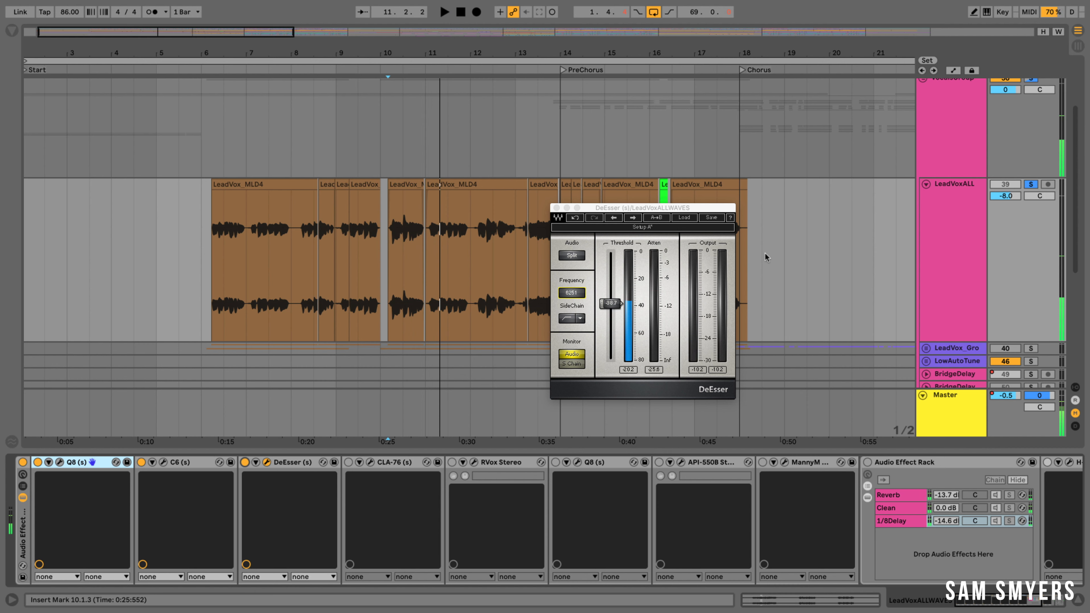
Switch on the CLA-76 compressor and open it, placing its window clear of the earlier vocal clips
left_click(348, 462)
left_click(369, 462)
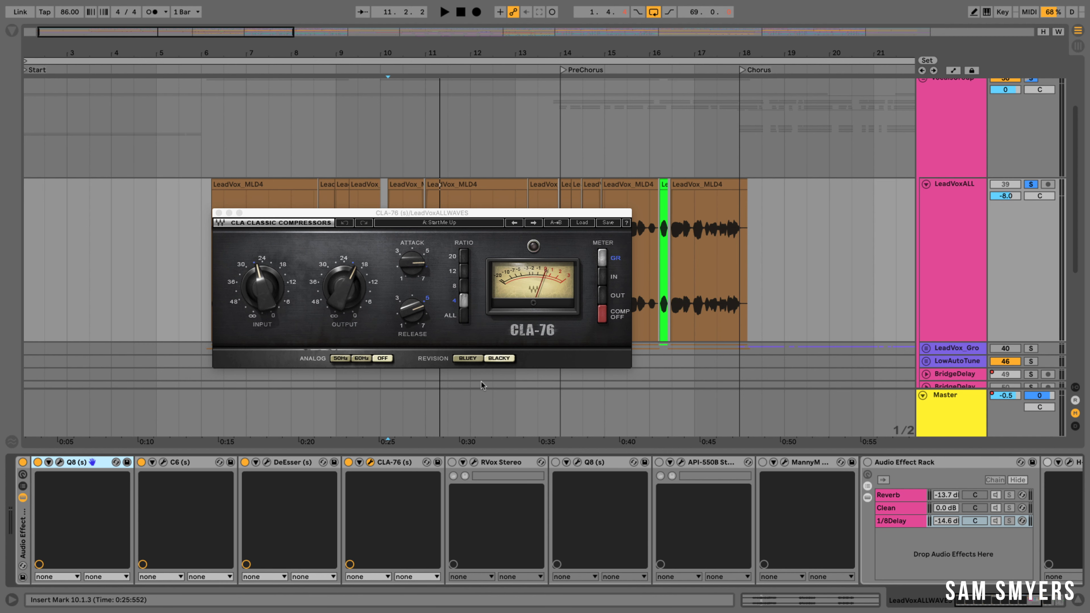
left_click_drag(455, 213, 654, 236)
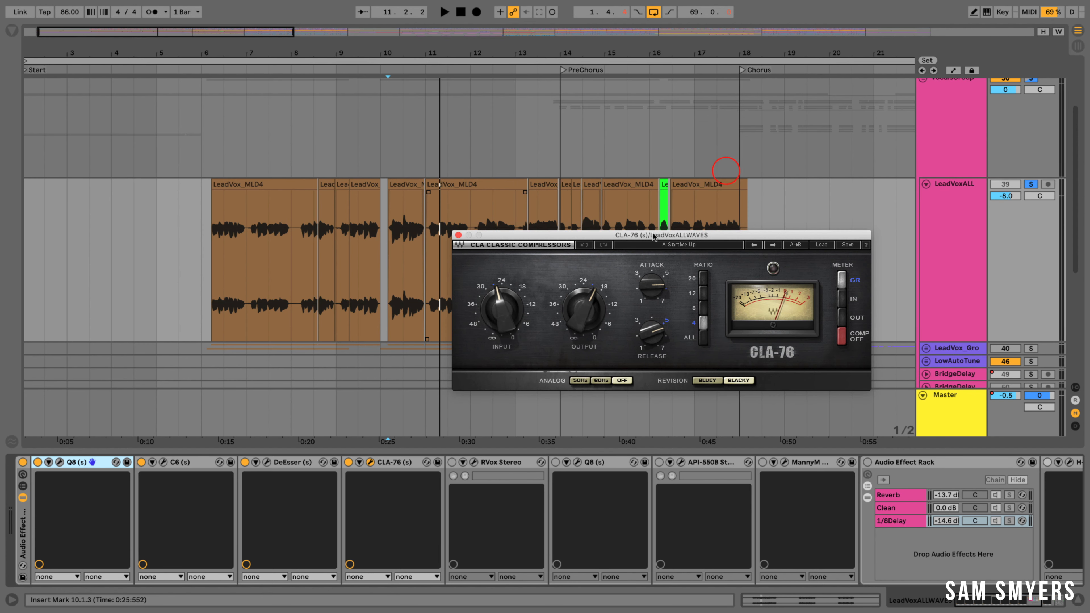
mouse_move(665, 236)
left_mouse_down()
mouse_move(698, 179)
mouse_move(679, 248)
left_mouse_up()
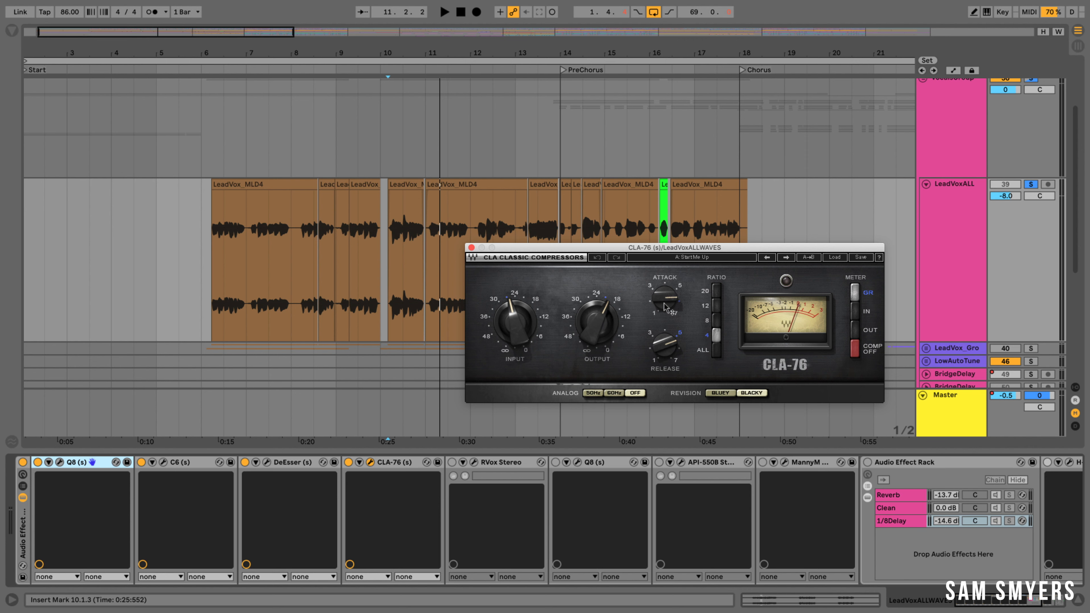
Adjust the CLA-76 attack and audition the compressed vocal from bar 6 with LeadVoxALL unsoloed
mouse_move(664, 292)
key("space")
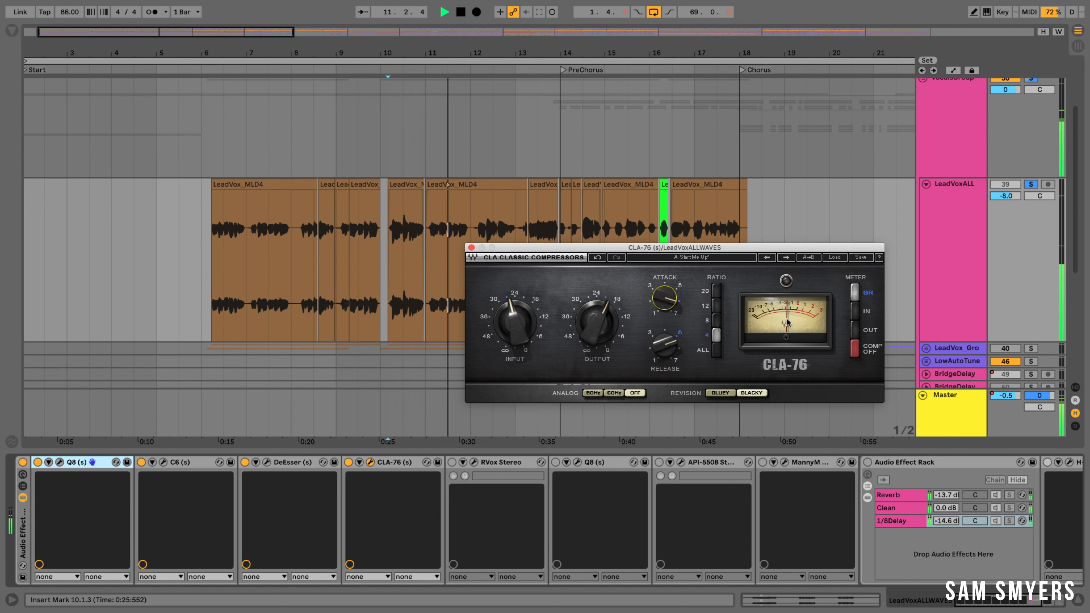
left_click(278, 267)
key("space")
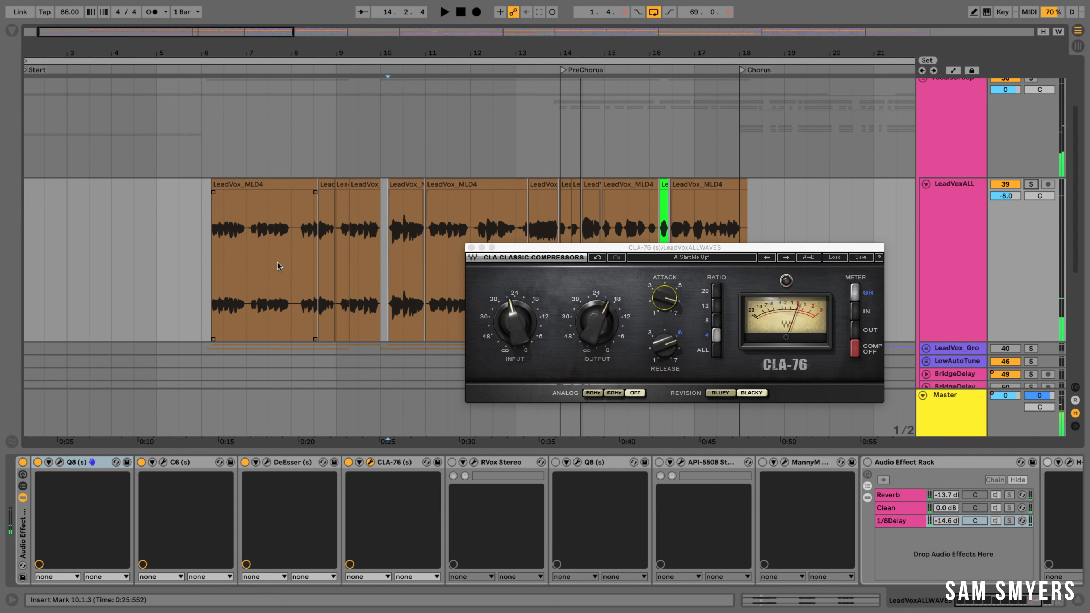
left_click(212, 242)
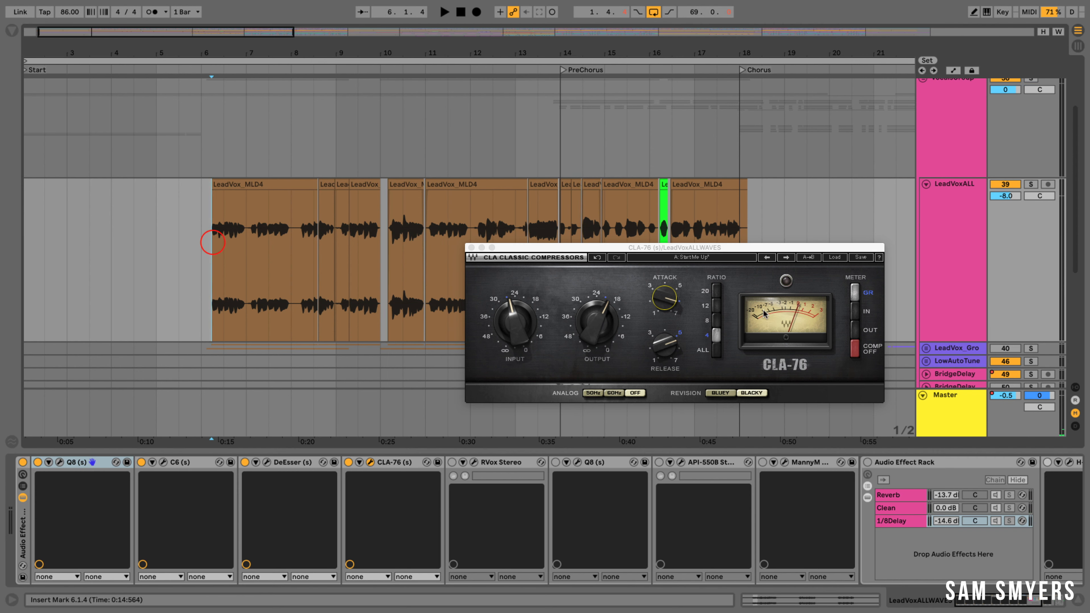
key("space")
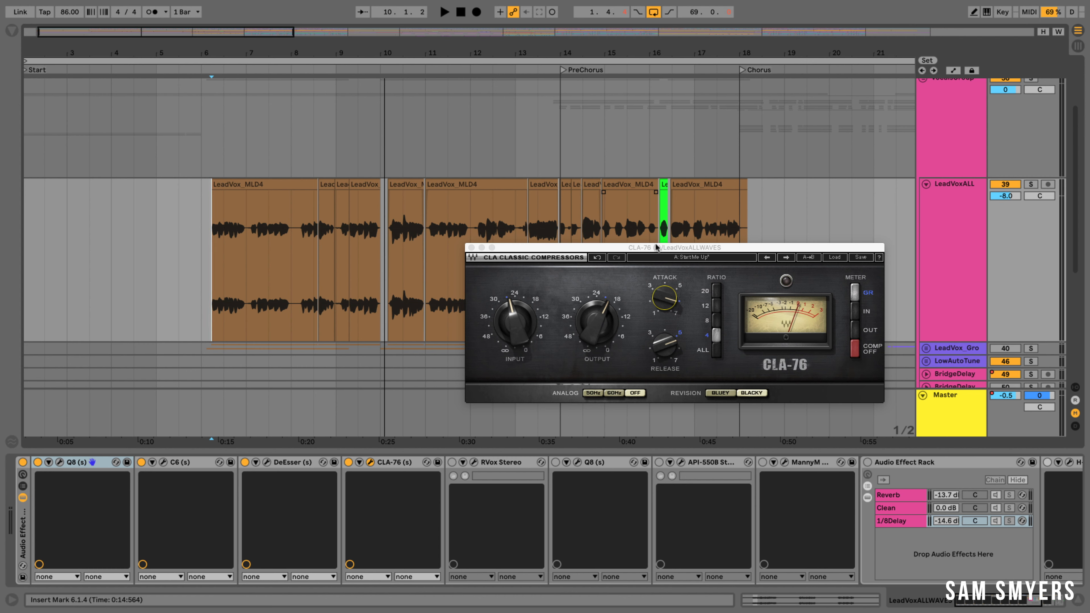
Switch on the RVox Stereo plugin and close the CLA-76 compressor
left_click(674, 246)
left_click_drag(674, 246, 704, 224)
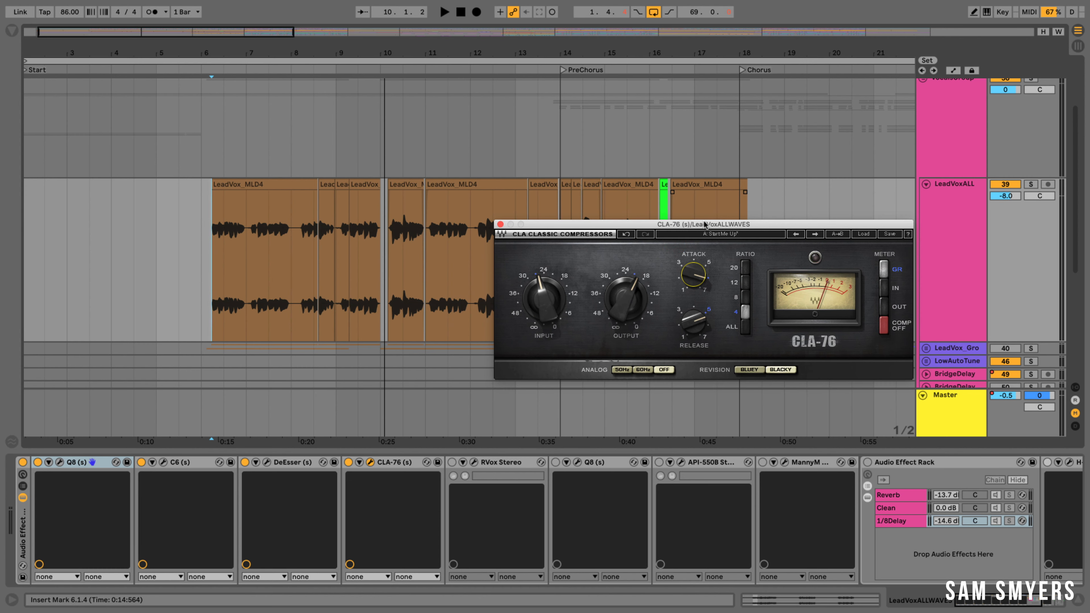
left_click_drag(710, 224, 751, 175)
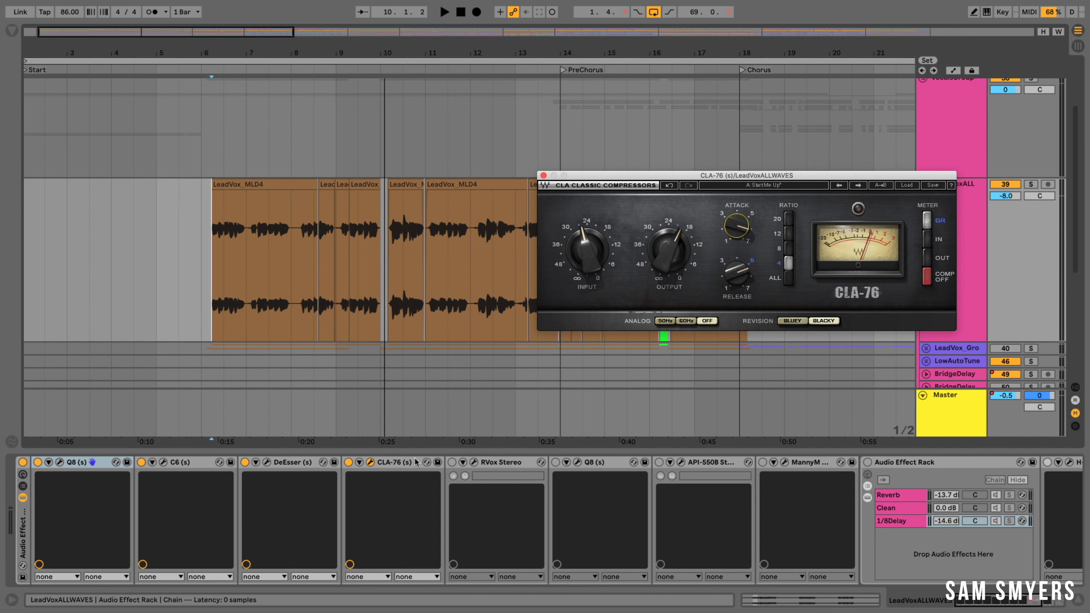
left_click(402, 464)
left_click(500, 462)
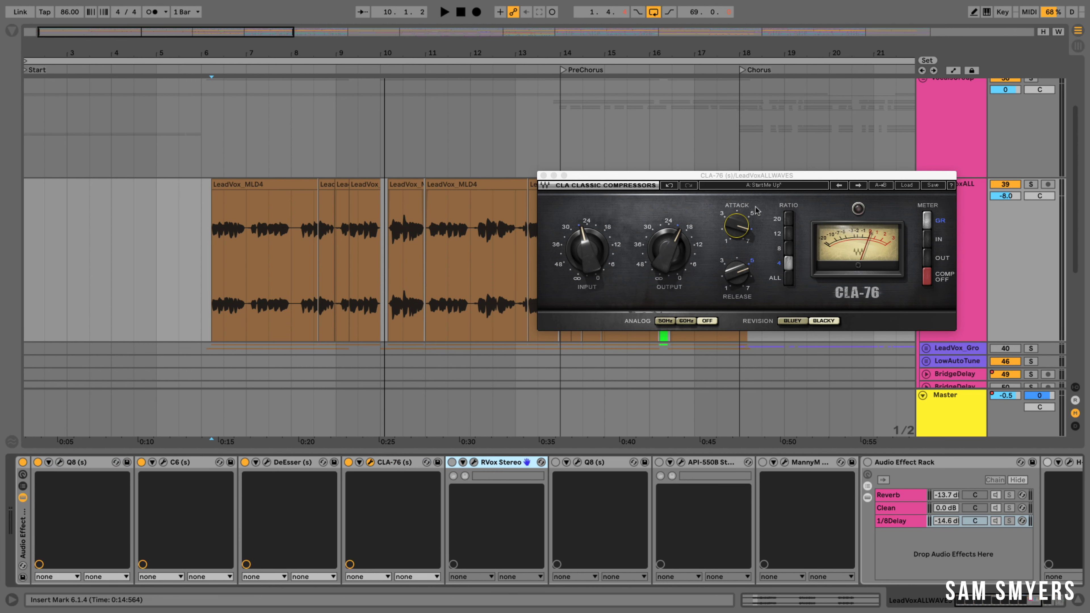
left_click(451, 462)
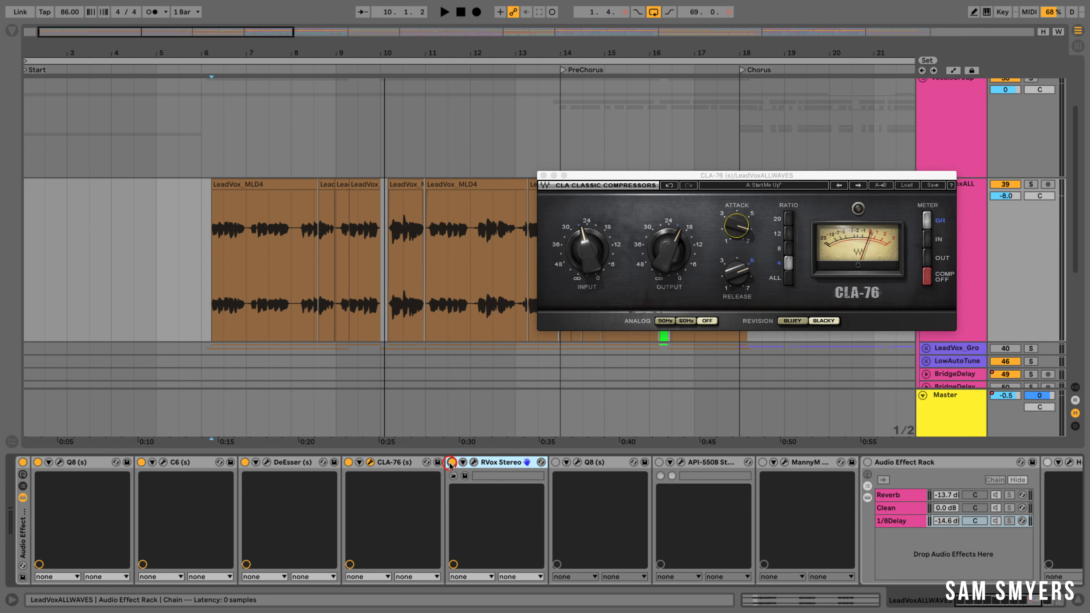
left_click(543, 176)
Open RVox Stereo and play the vocal from bar 6 to audition its compression
left_click(474, 462)
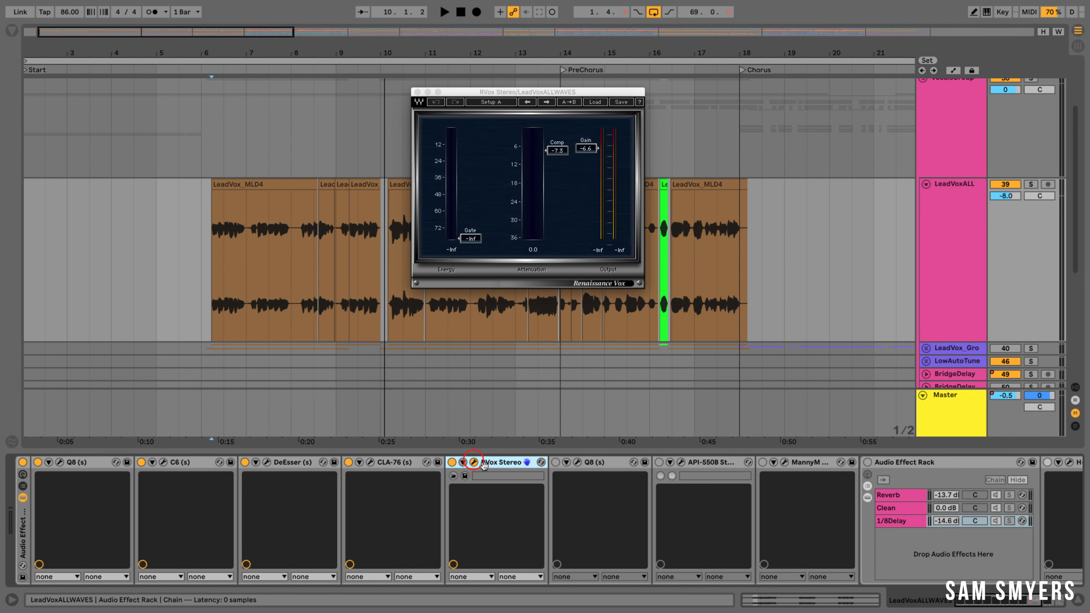
left_click_drag(545, 90, 634, 90)
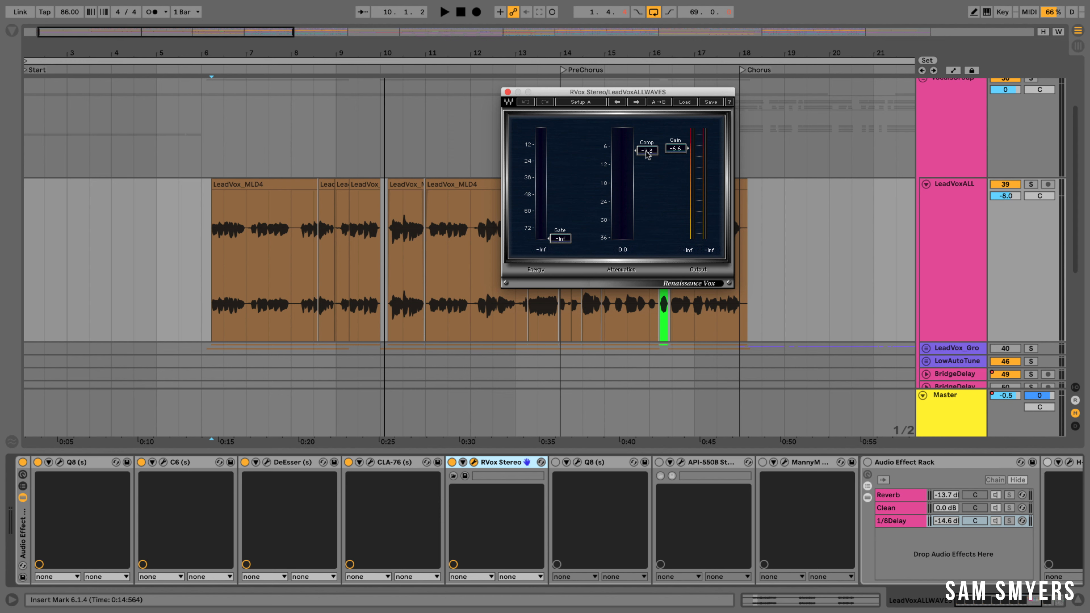
key("space")
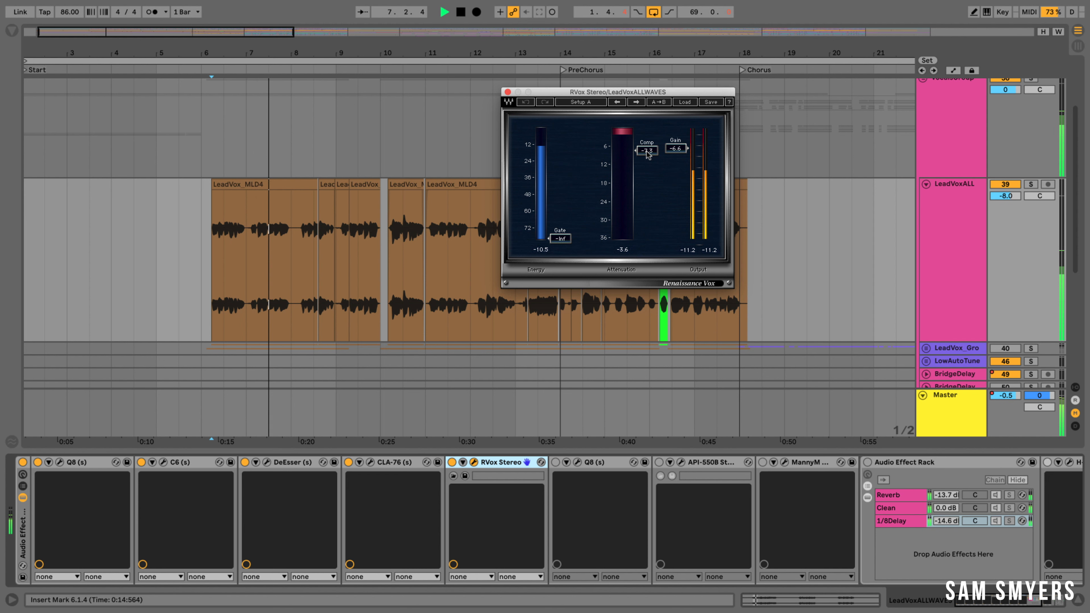
key("space")
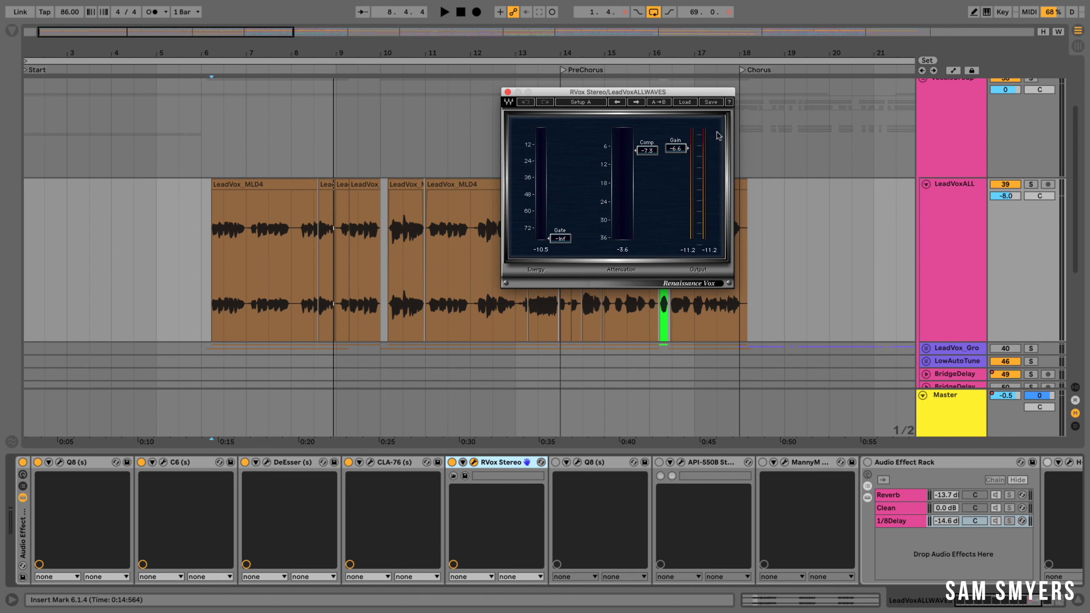
Switch on the second Q8, close RVox Stereo, and open the equalizer to select its band 8 boost near 3.5 kHz
left_click(555, 462)
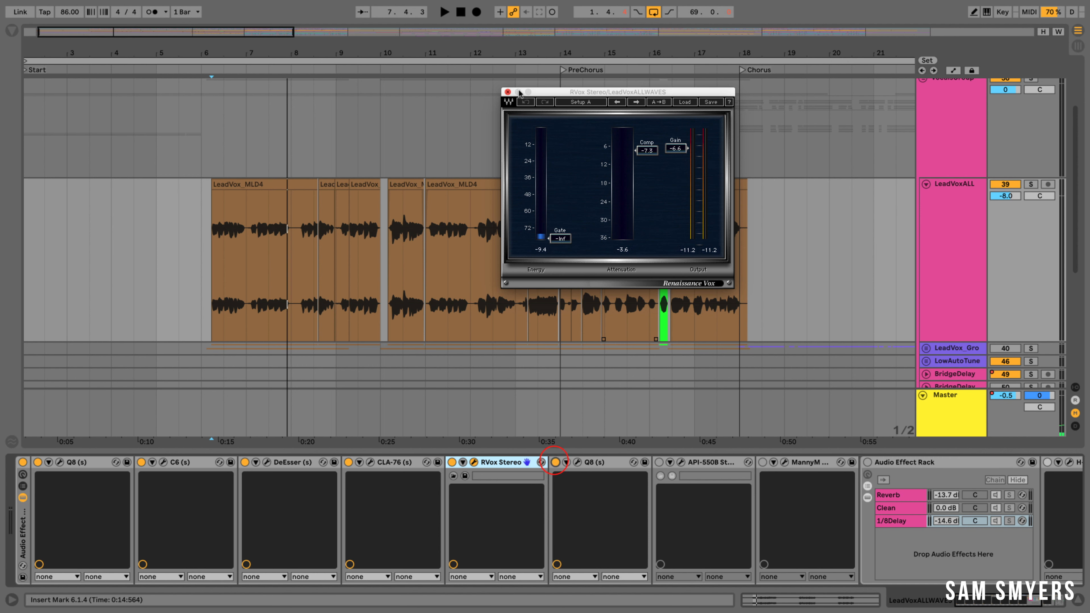
left_click(508, 92)
left_click(577, 462)
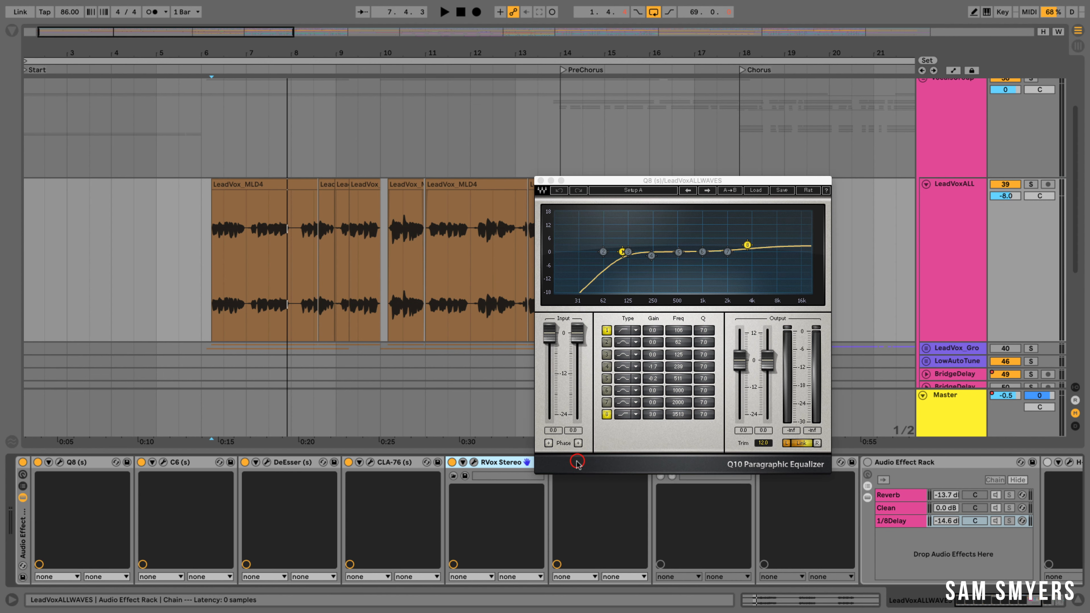
left_click_drag(747, 246, 747, 246)
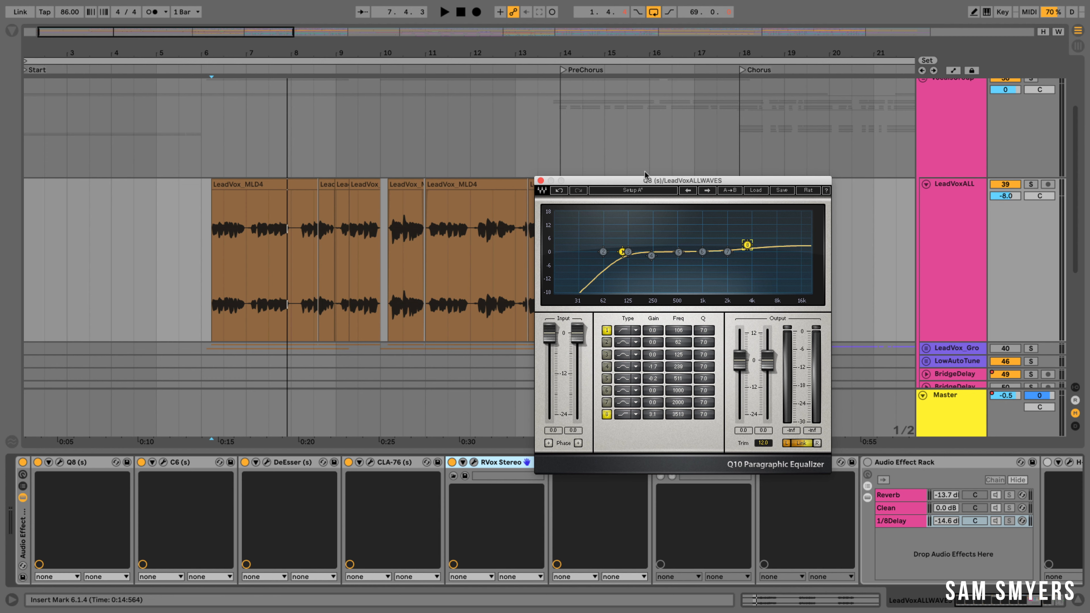
left_click_drag(627, 180, 637, 109)
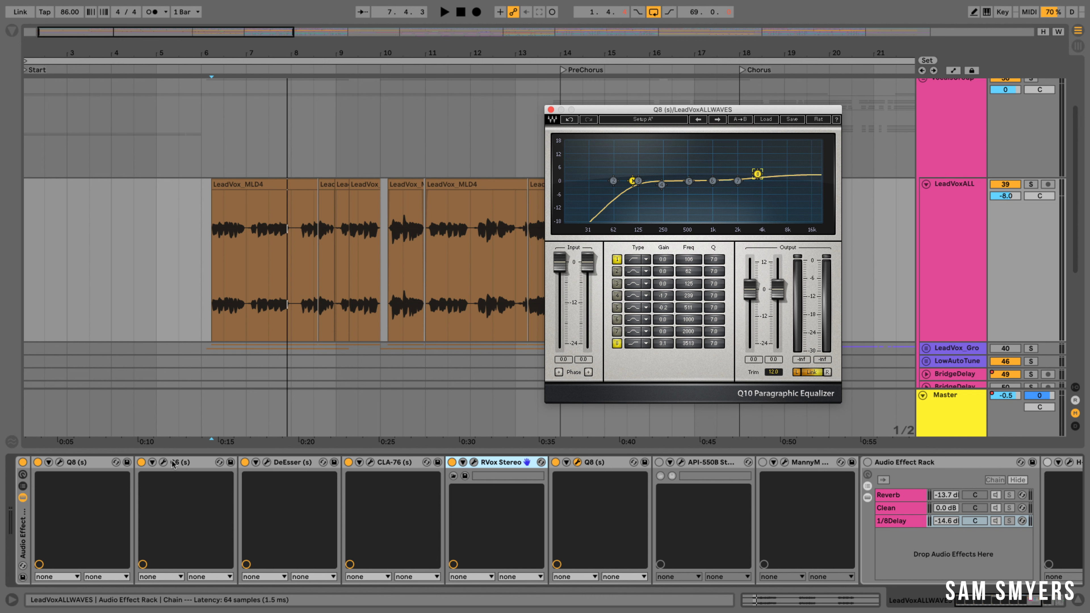
Select the first Q8 and the C6 in turn, and play the vocal from bar 6 through the second Q8
left_click(91, 462)
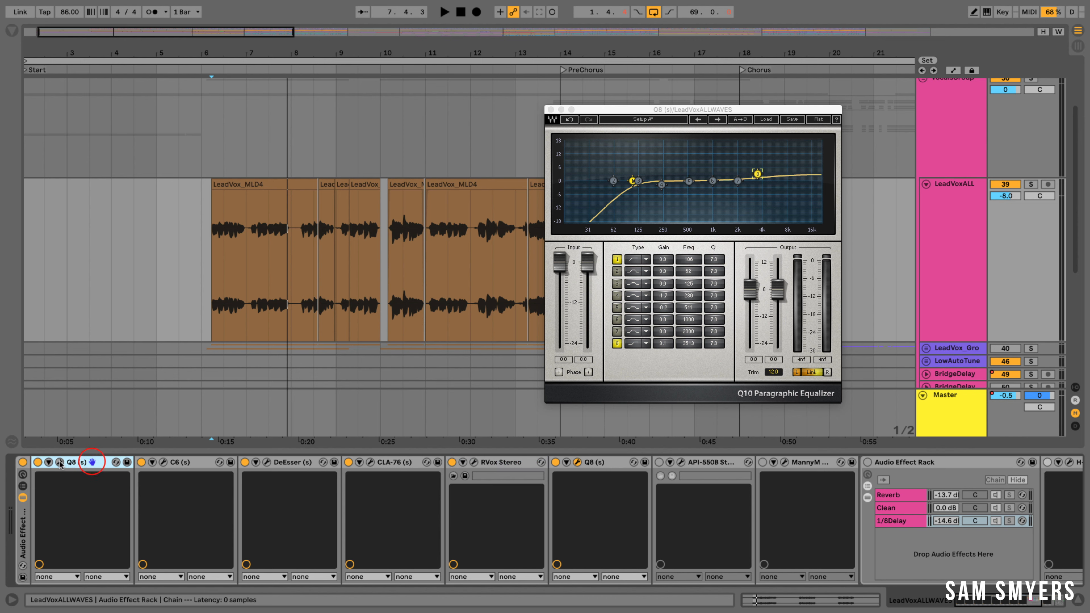
left_click(183, 463)
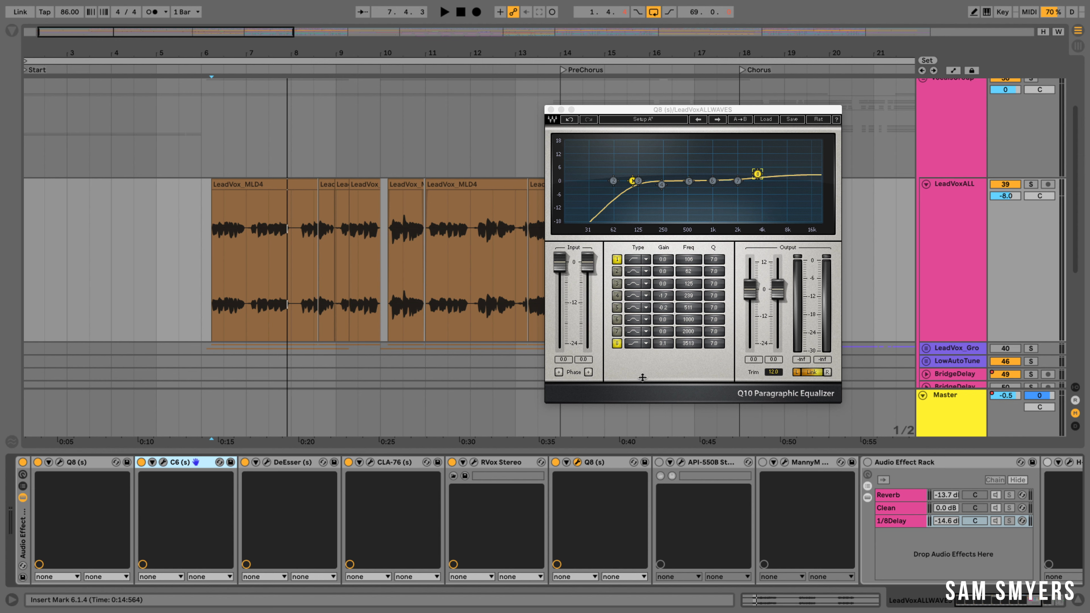
key("space")
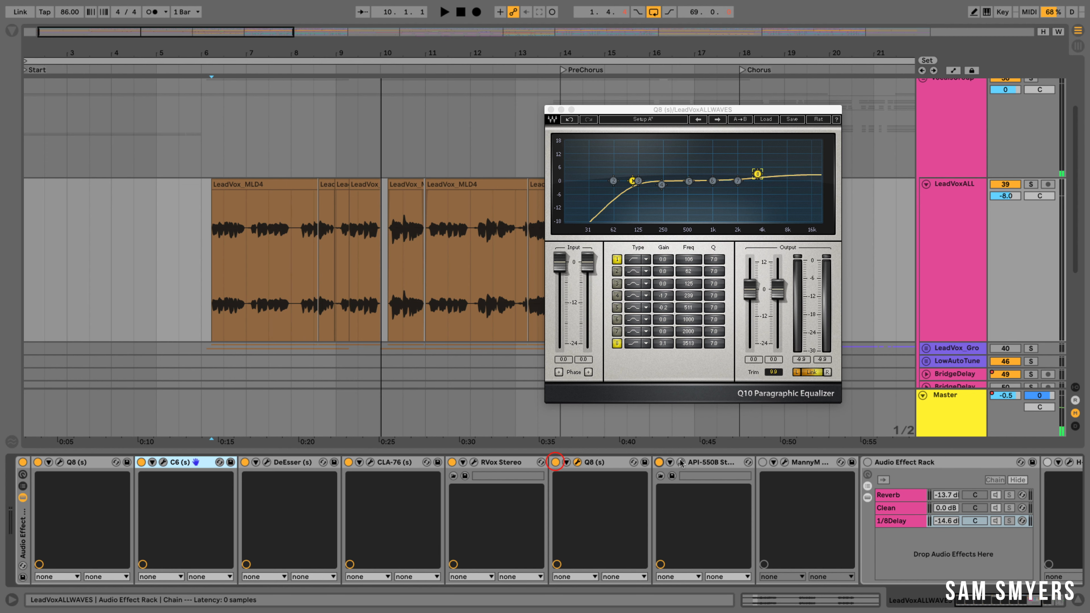
Open the API-550B Stereo equalizer for inspection and close the second Q8
left_click(681, 462)
left_click_drag(100, 60, 406, 70)
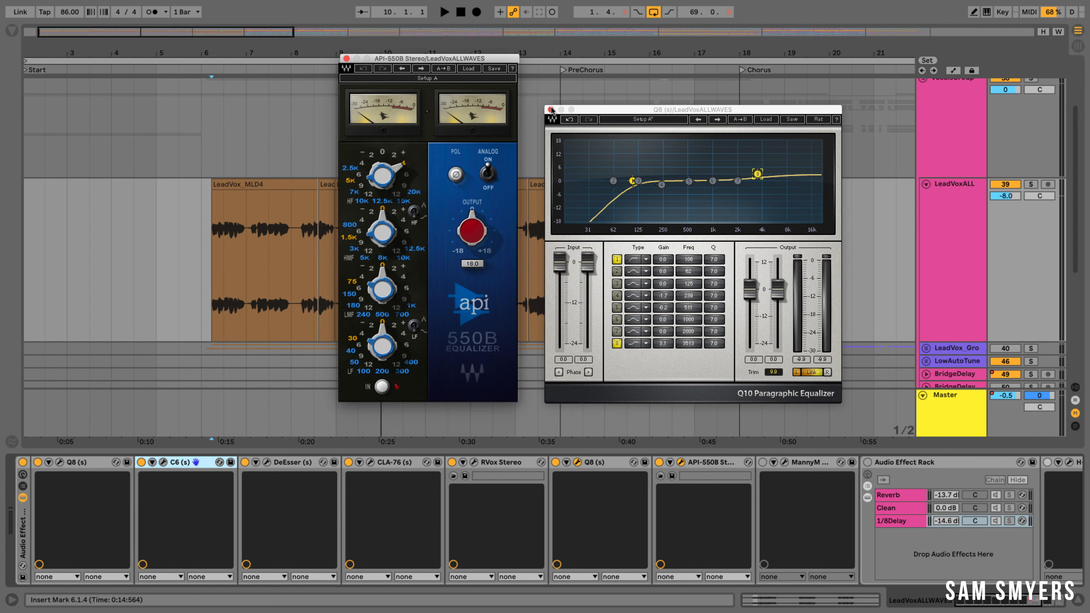
left_click(551, 109)
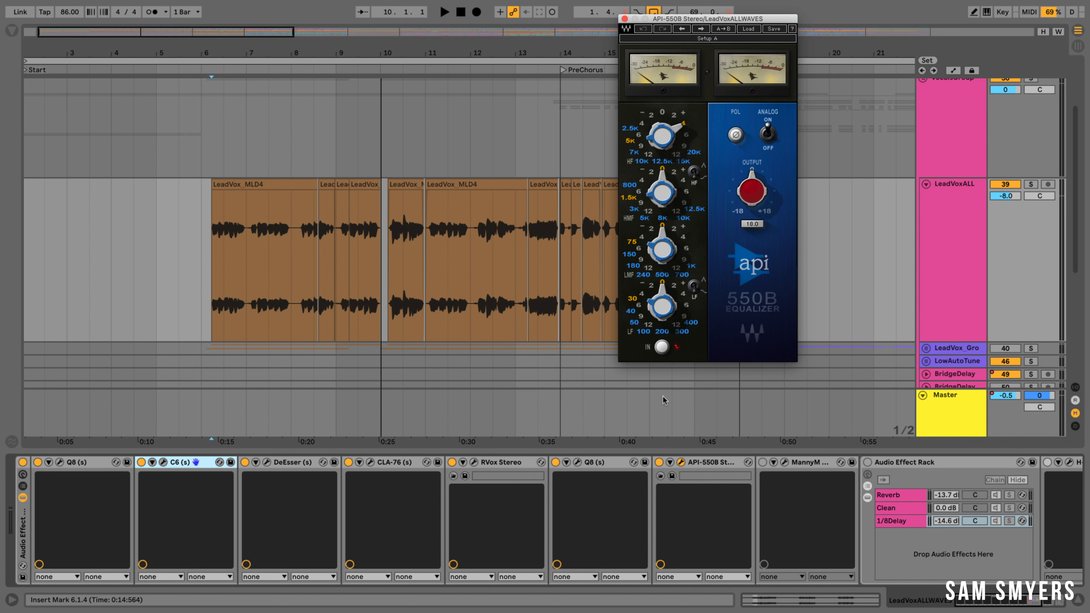
left_click_drag(699, 19, 607, 19)
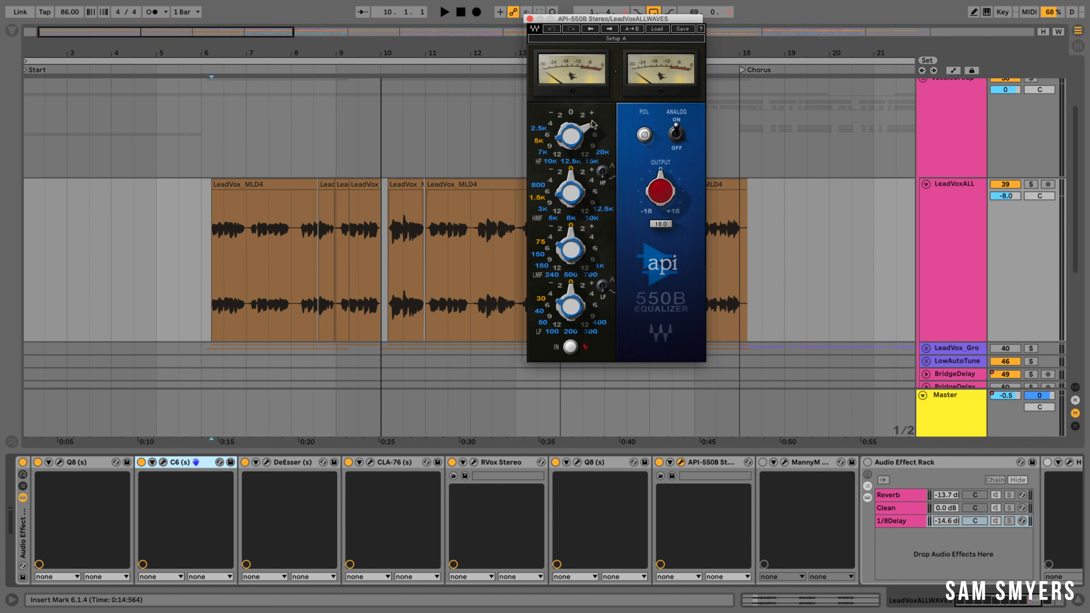
Play the vocal from bar 6, compare it with the API-550B bypassed and enabled, and close the equalizer
key("space")
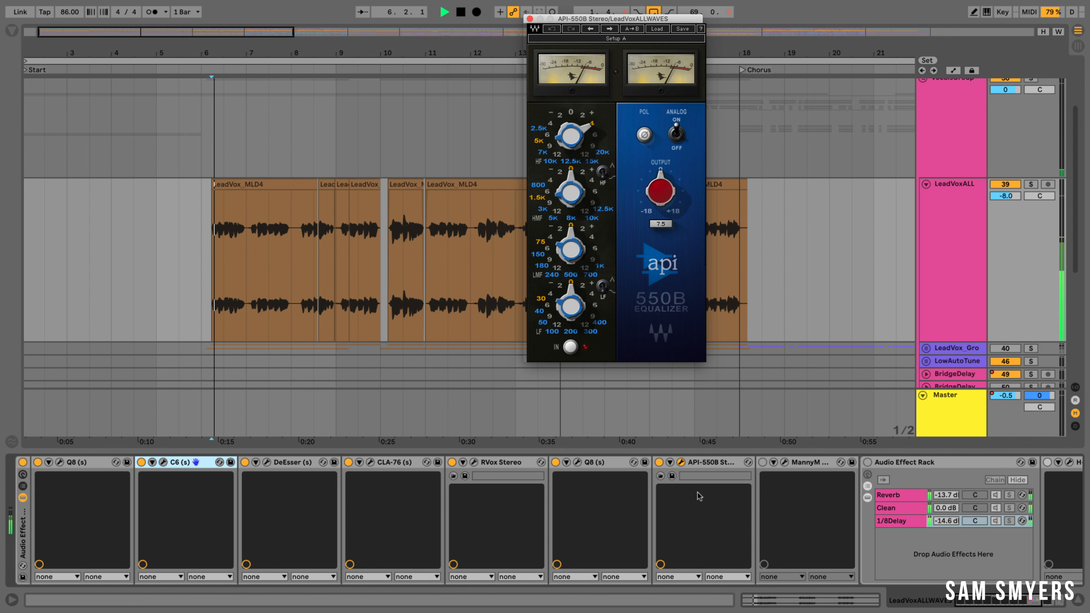
left_click(659, 462)
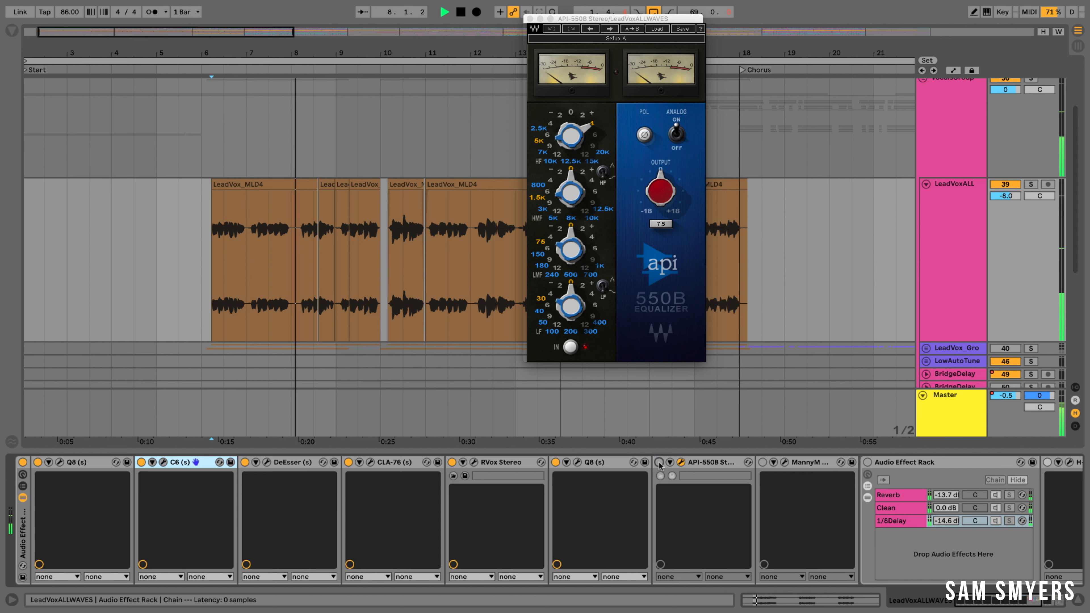
left_click(659, 463)
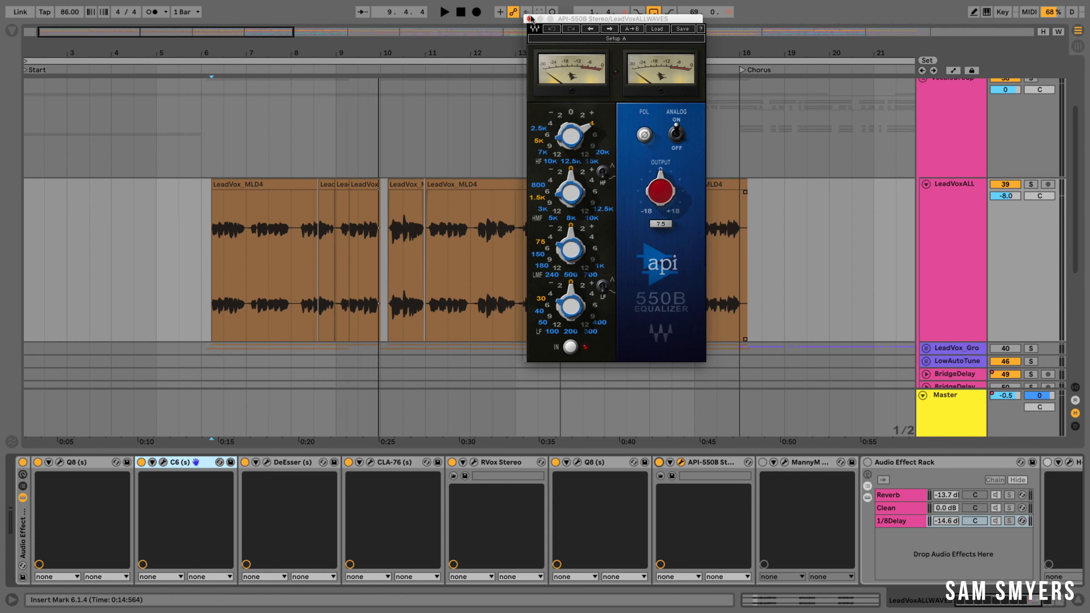
left_click(530, 18)
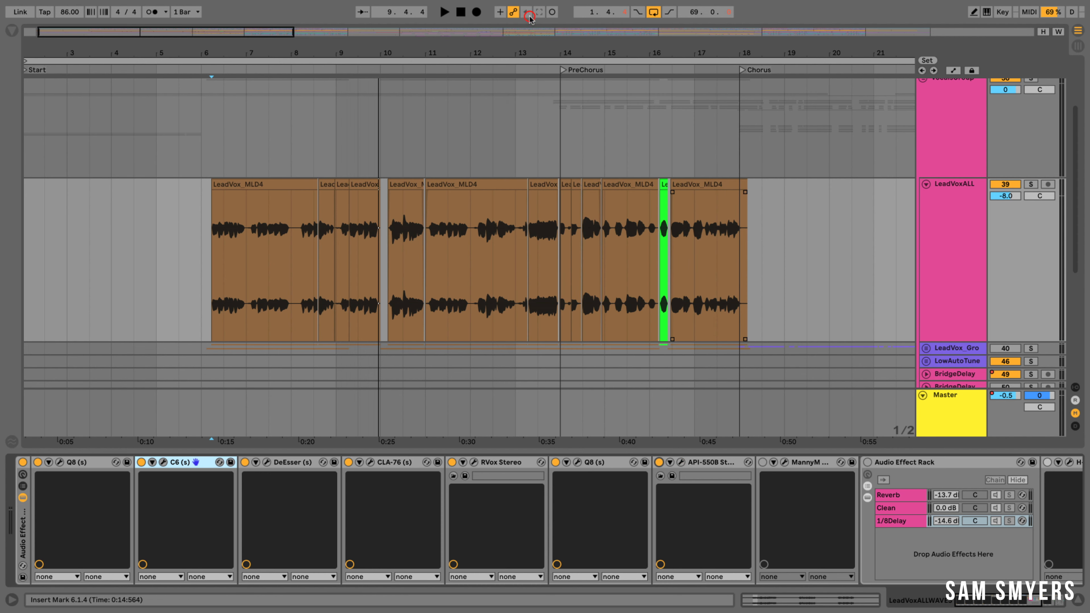
Switch on the MannyM Distortion plugin and open it over the arrangement
left_click(762, 462)
left_click(784, 462)
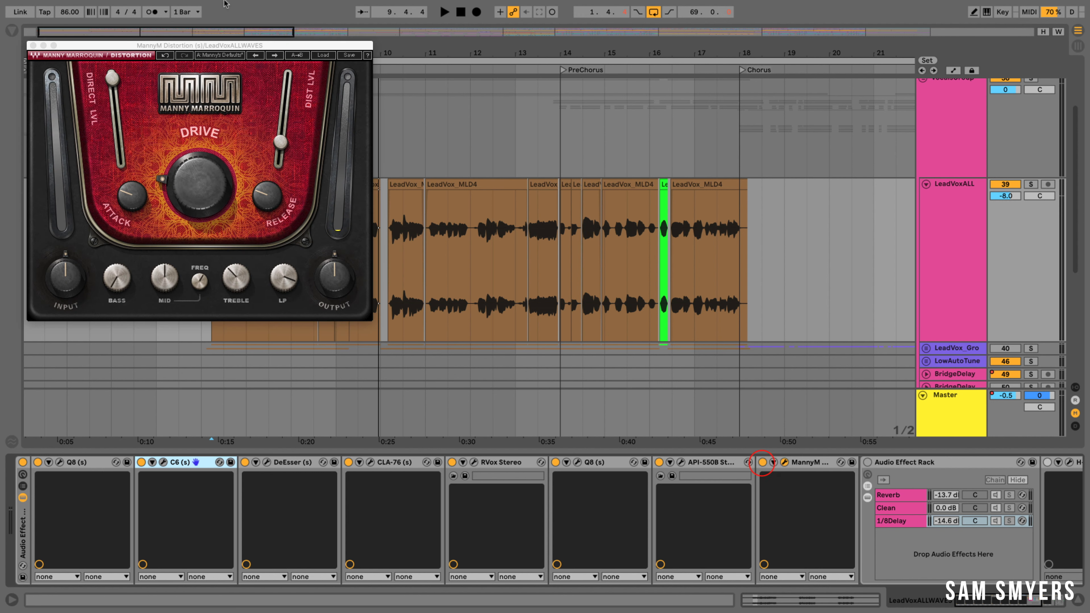
left_click_drag(231, 46, 575, 108)
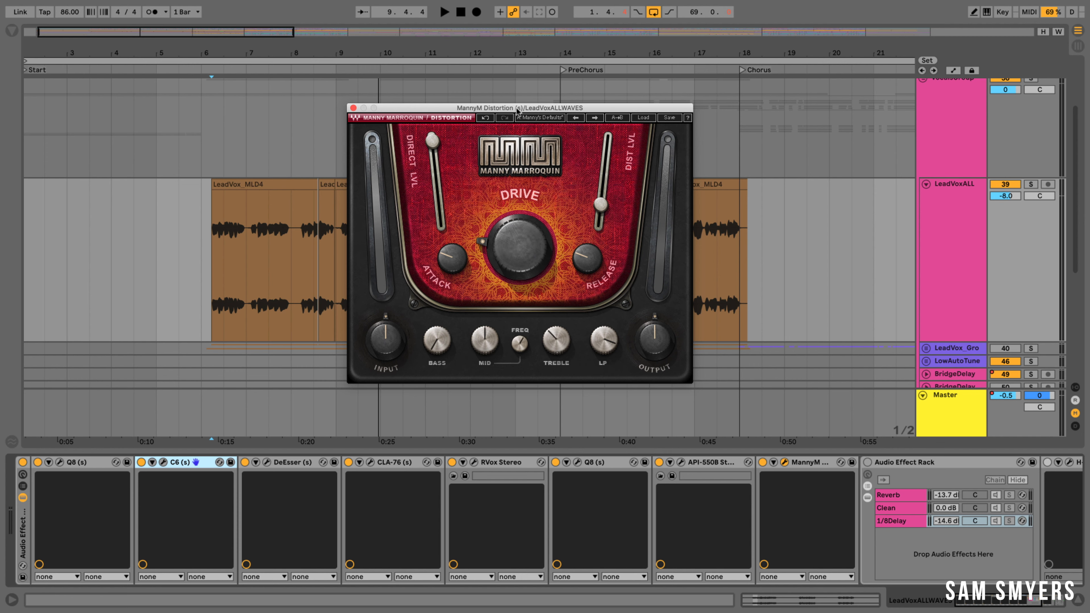
left_click_drag(515, 111, 577, 86)
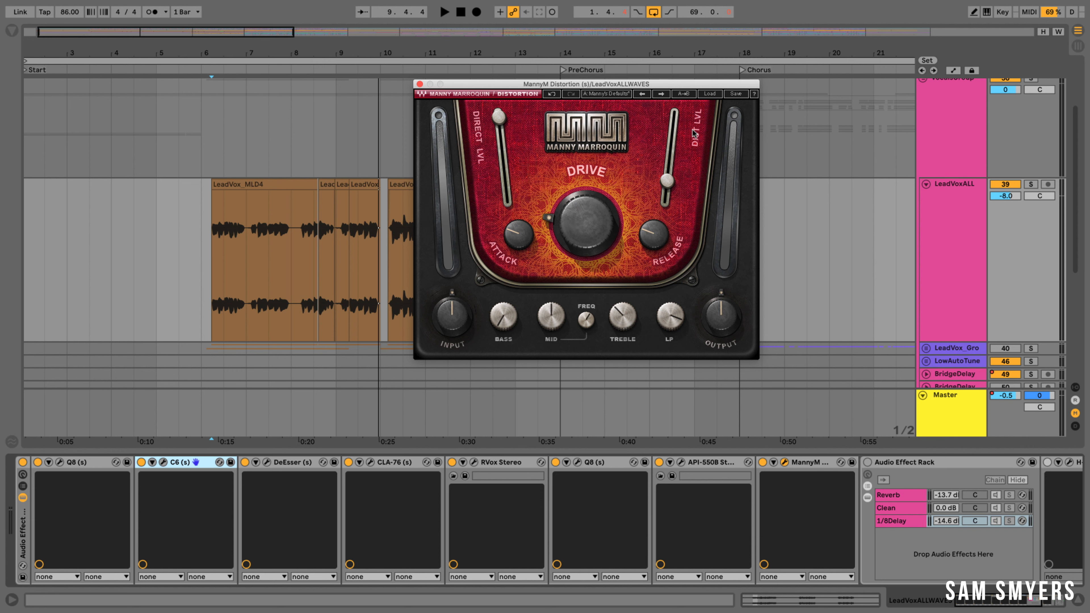
Lower the distortion level slightly in MannyM Distortion, leaving its direct level at maximum and the drive as set
mouse_move(665, 184)
left_mouse_down()
mouse_move(674, 117)
mouse_move(668, 175)
left_mouse_up()
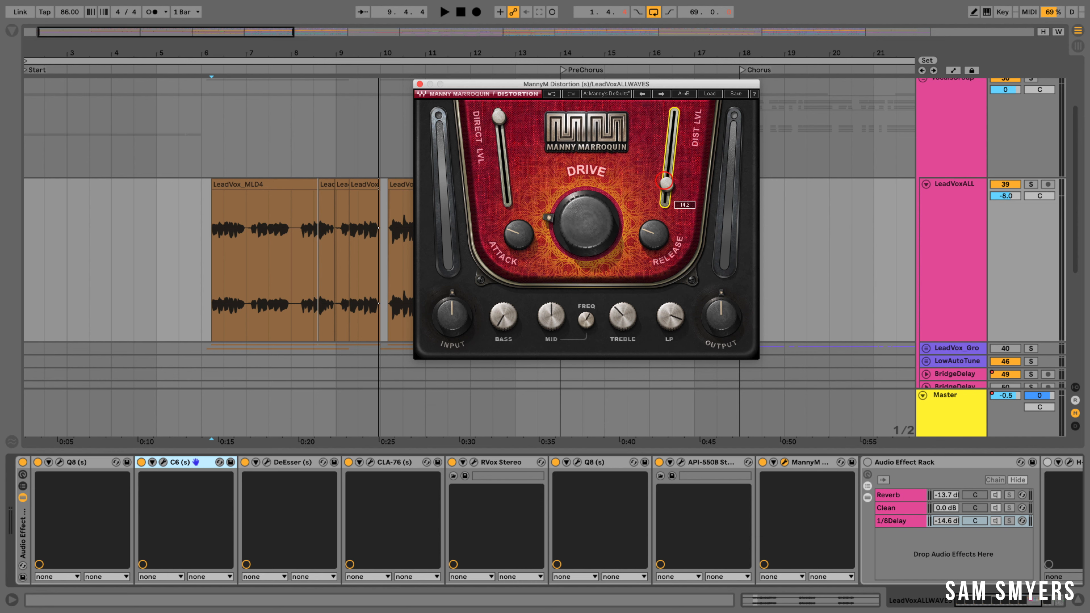
left_click(497, 117)
left_click(566, 216)
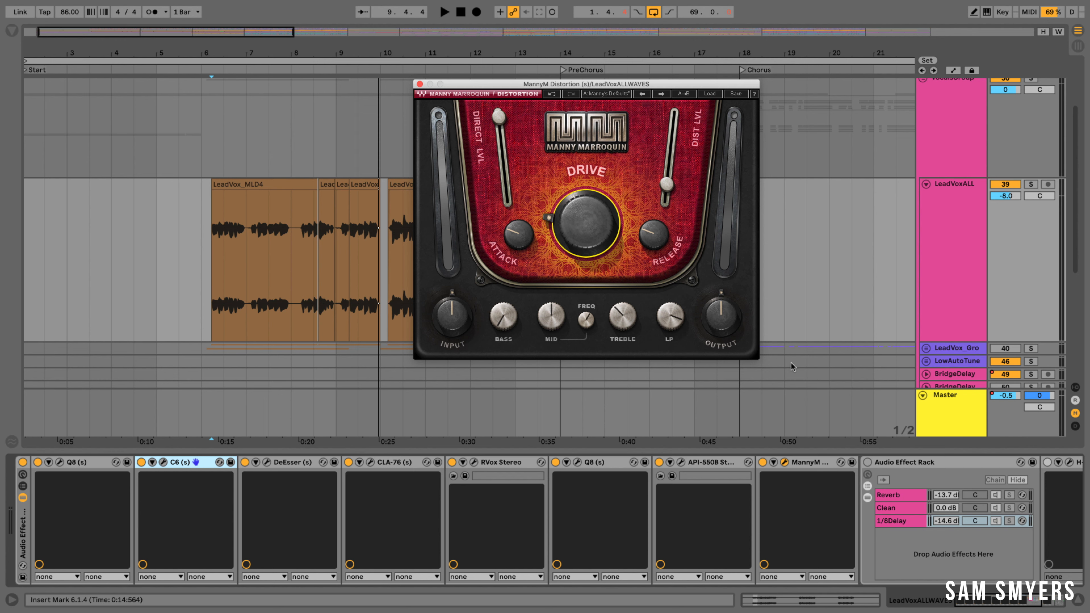
Play the vocal from bar 6 and compare it with MannyM Distortion bypassed and enabled
key("space")
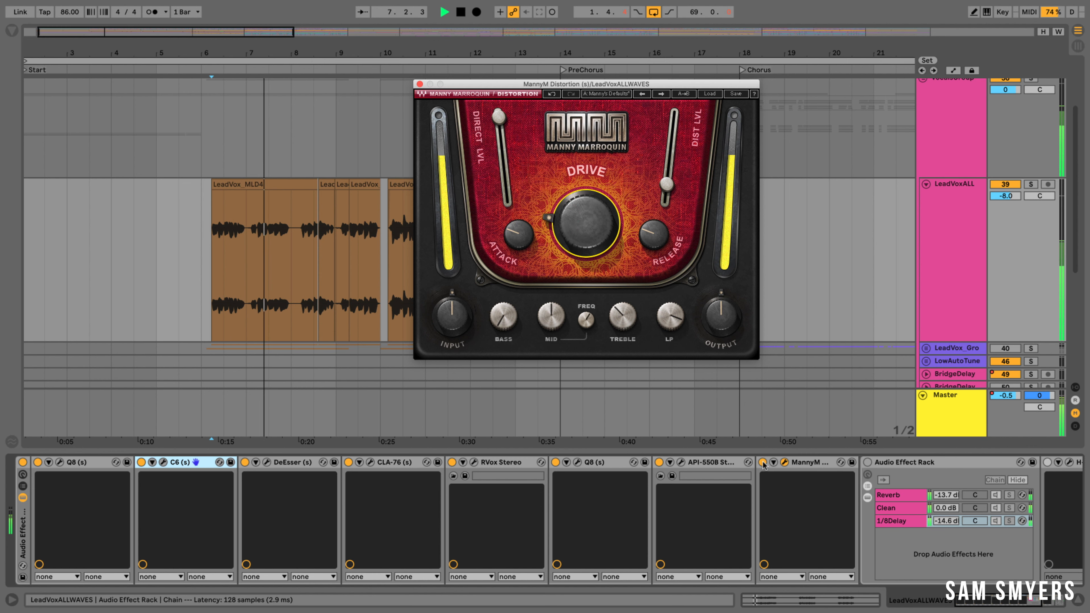
left_click(762, 463)
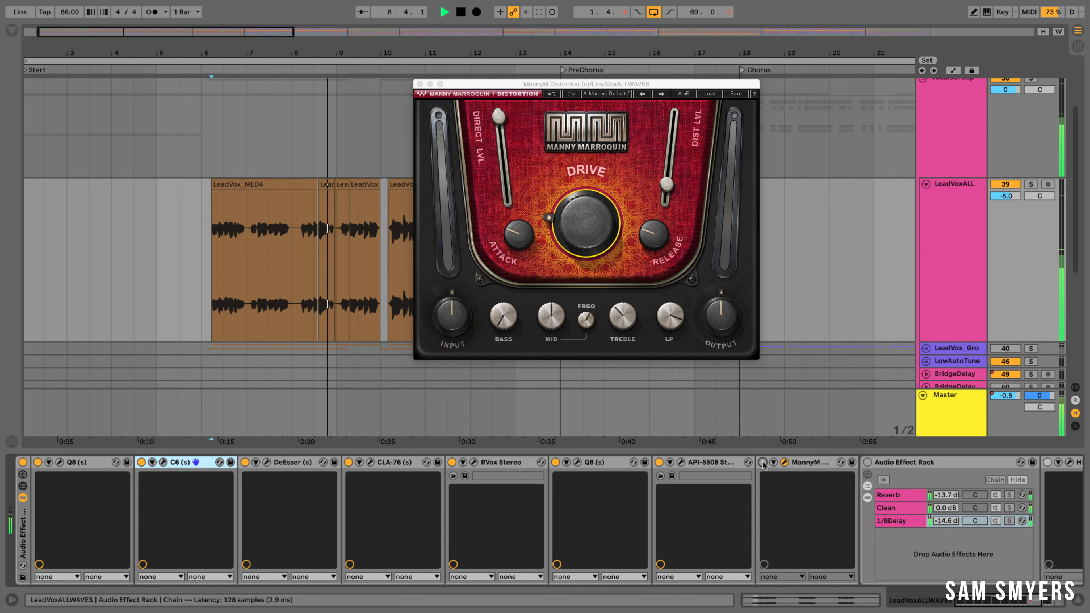
left_click(762, 463)
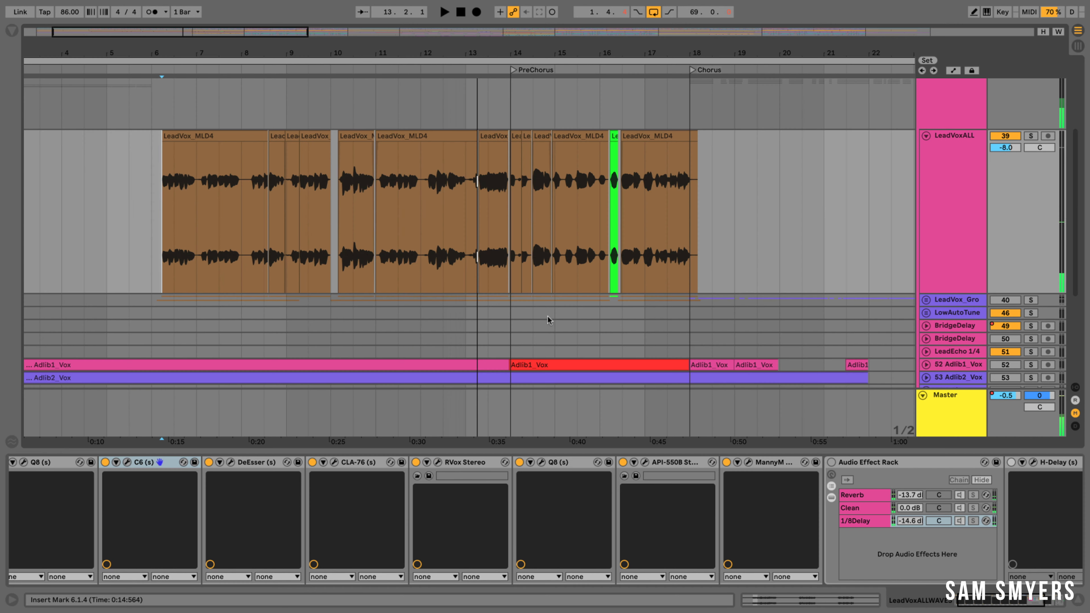
Switch on the Audio Effect Rack that follows MannyM Distortion in the device chain
scroll(755, 516, "right", 5)
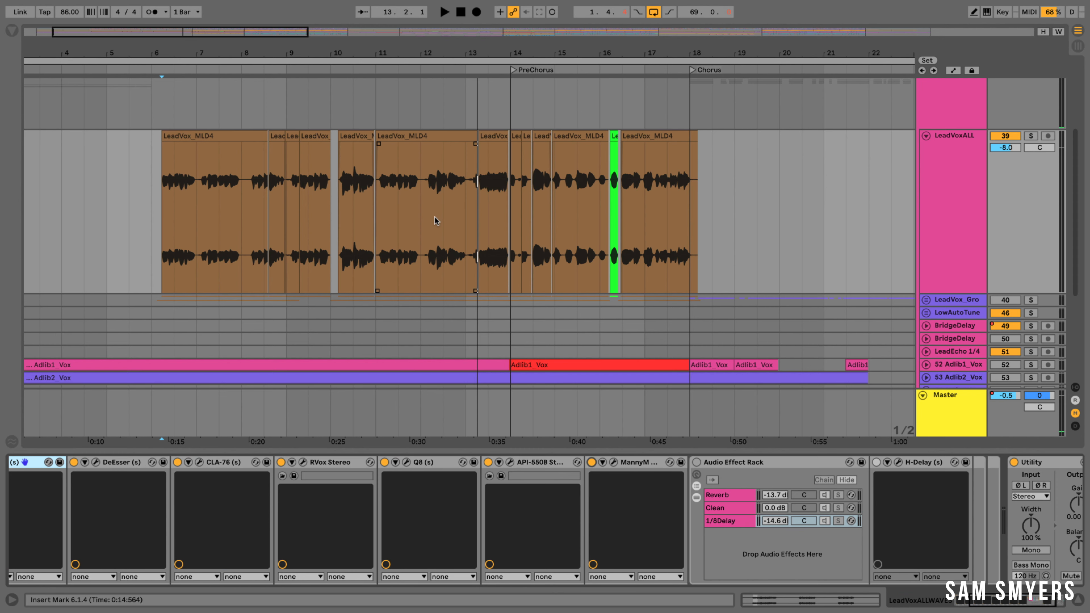
scroll(751, 510, "right", 2)
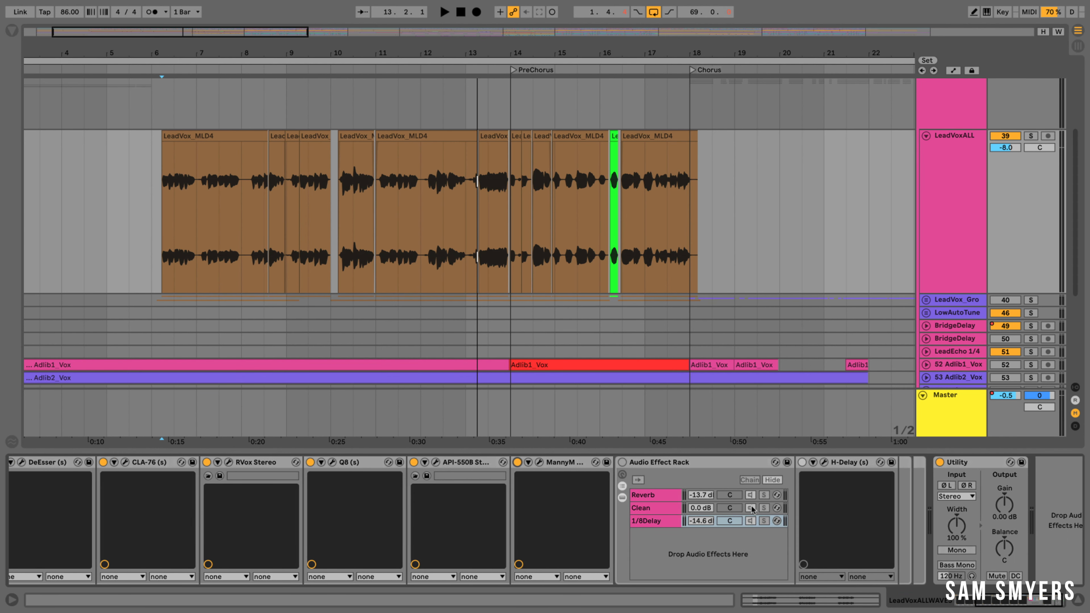
left_click(665, 463)
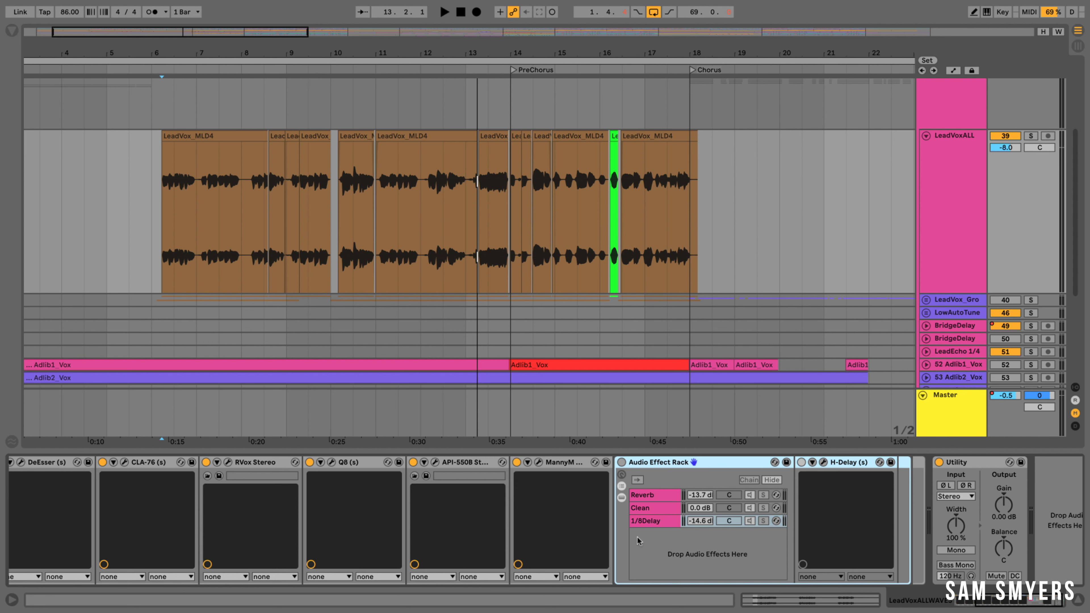
left_click(622, 462)
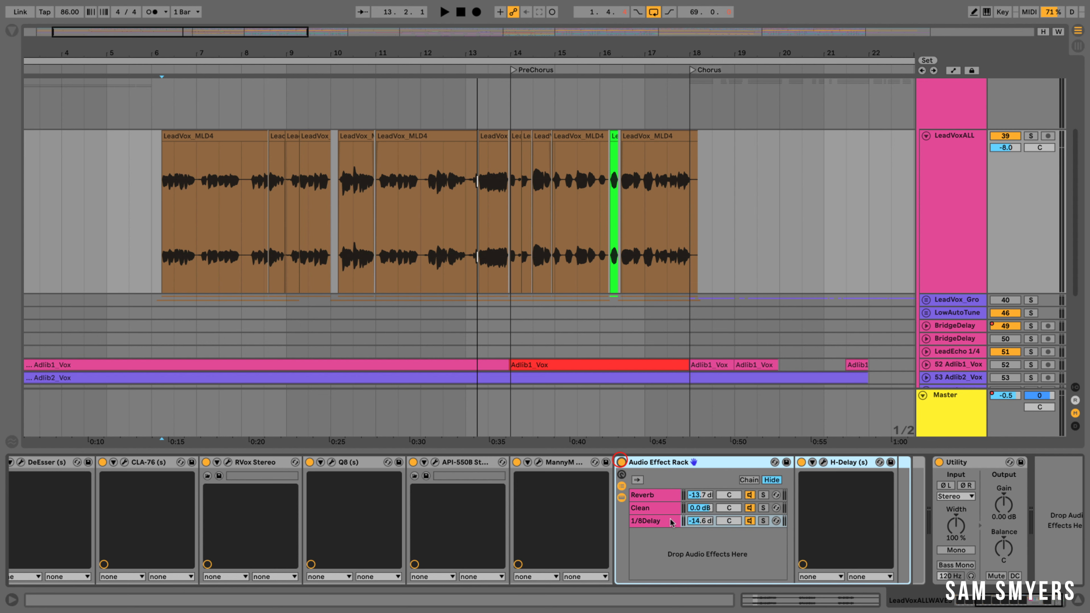
Examine the devices on the rack's Reverb, Clean and 1/8Delay chains, returning to the Reverb chain
left_click(650, 496)
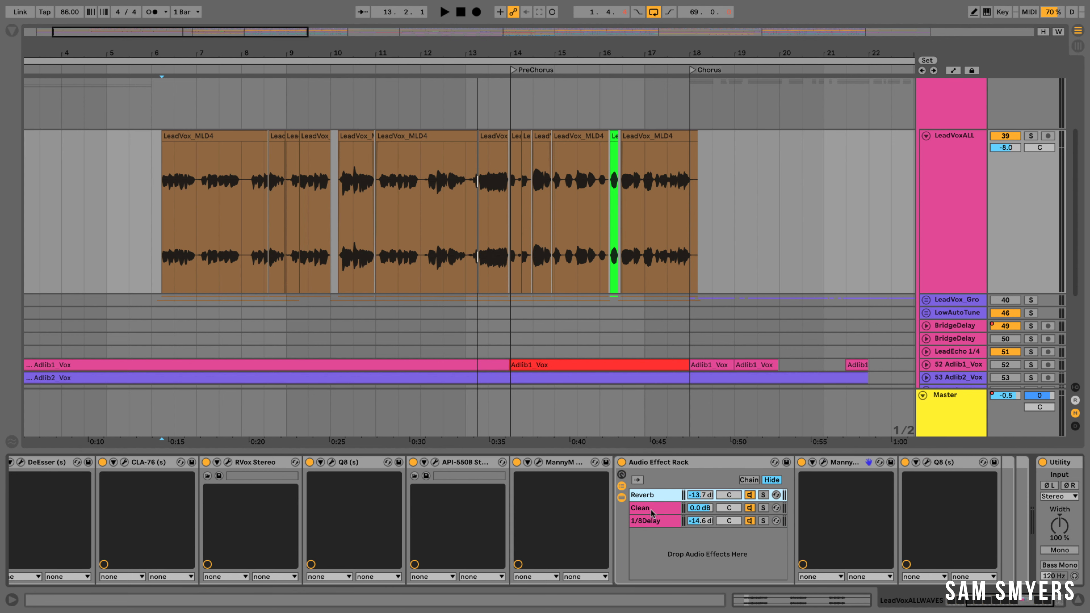
left_click(651, 509)
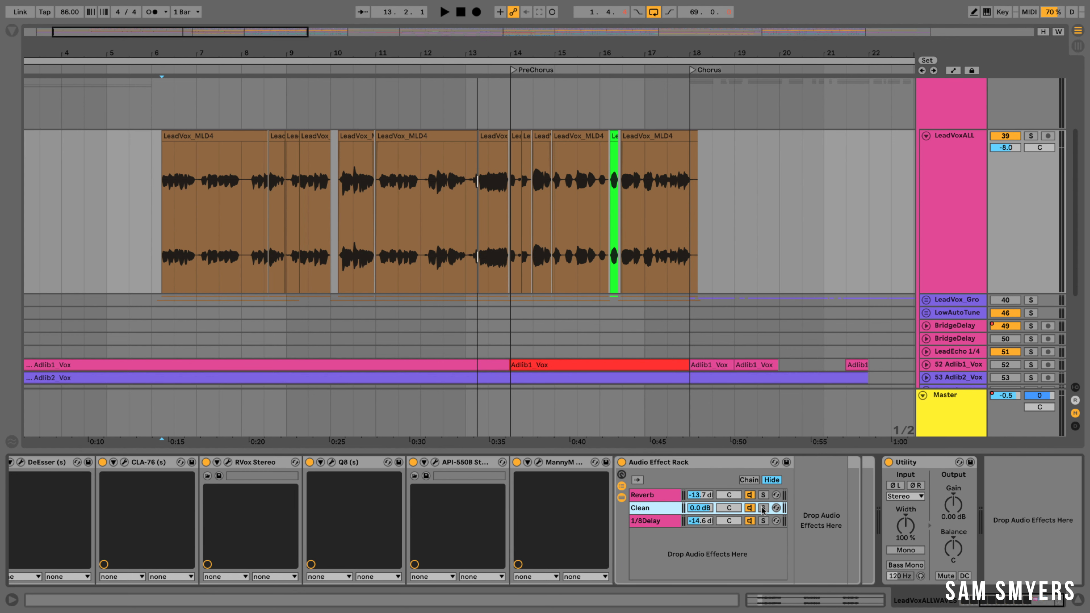
left_click(642, 524)
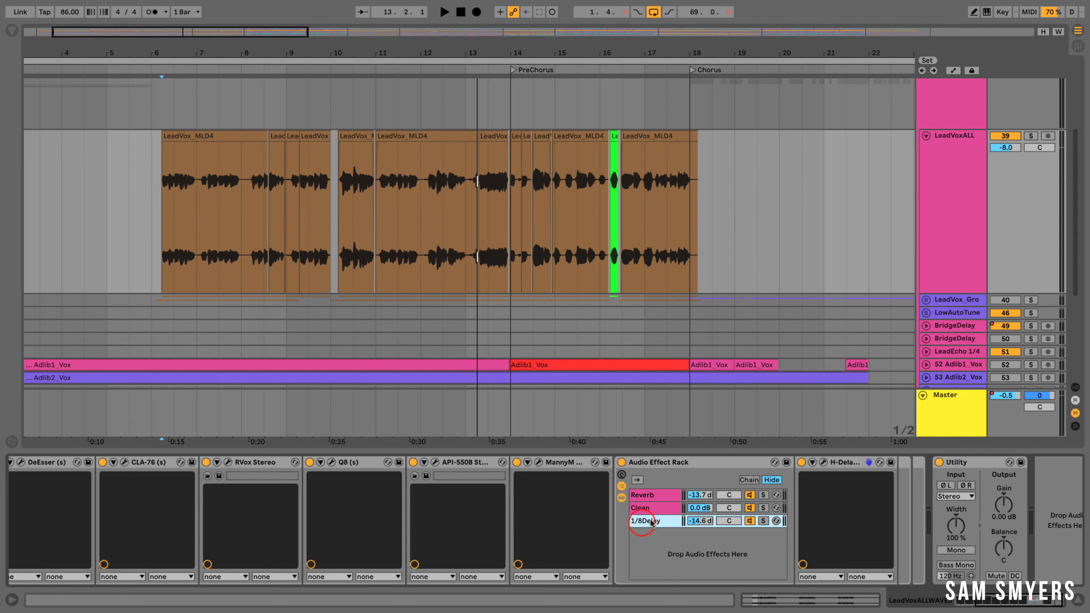
left_click(652, 495)
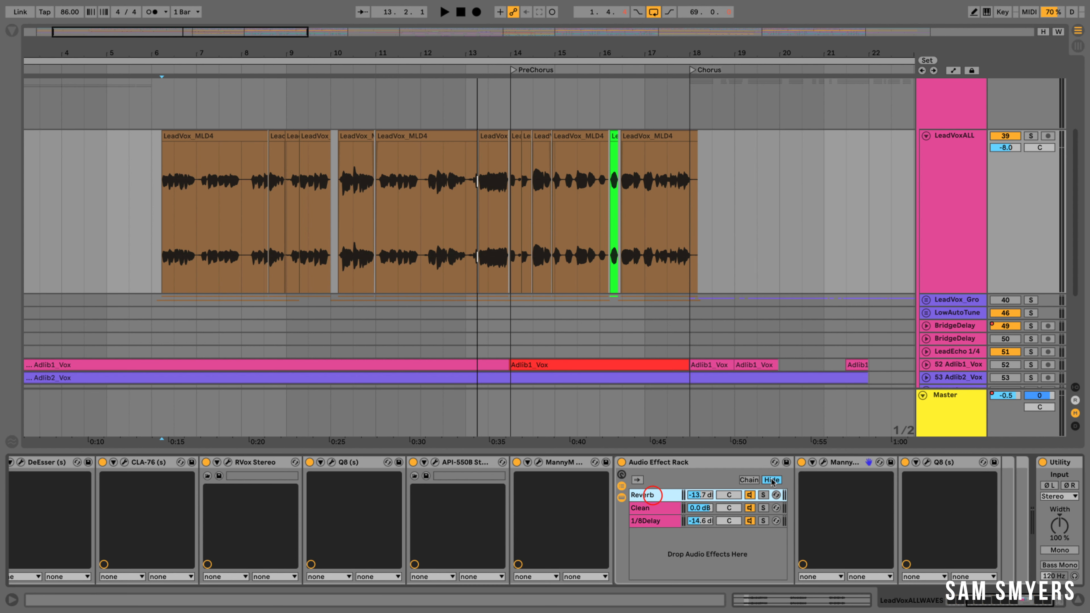
Open the MannyM Reverb plugin on the Reverb chain and place it clear of the device chain
left_click(849, 462)
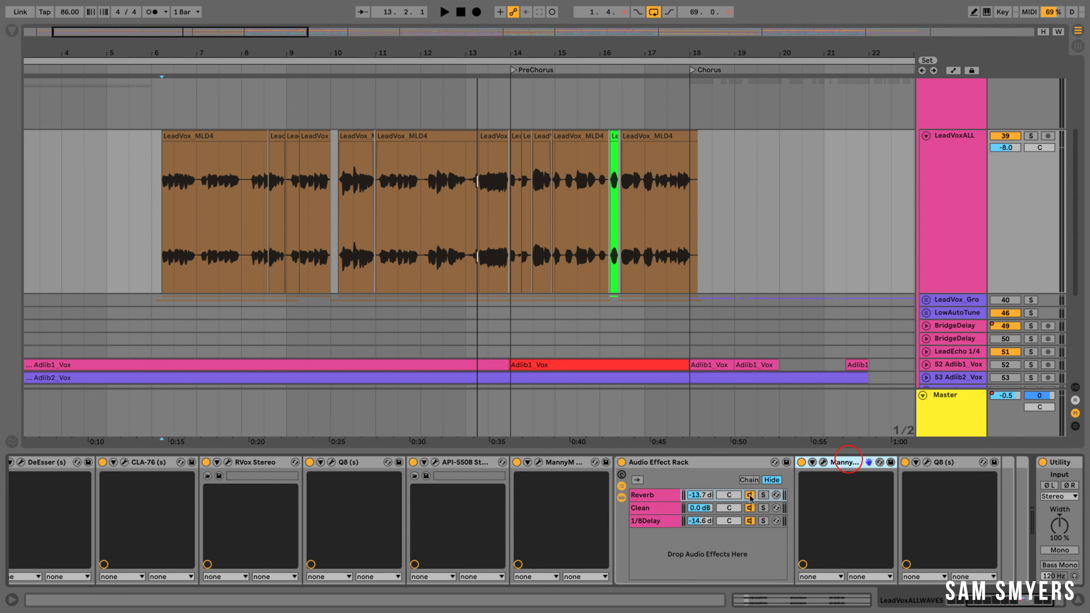
left_click(823, 462)
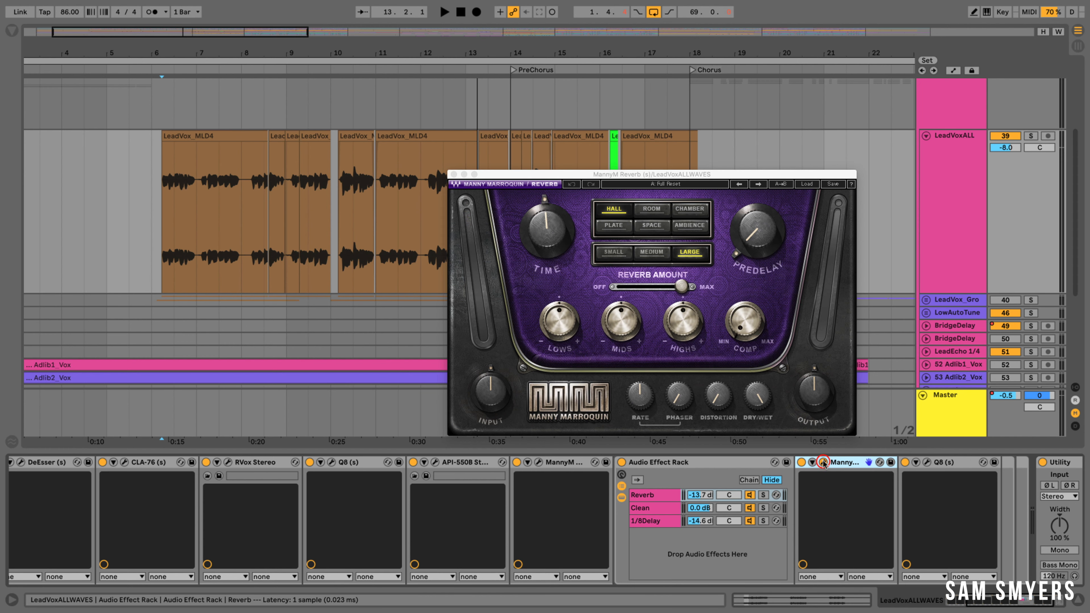
left_click_drag(655, 175, 661, 98)
Raise the Reverb chain to -0.6 dB, mute the 1/8Delay and Clean chains, and play the reverb alone from bar 6
left_click_drag(700, 498, 699, 468)
left_click(749, 521)
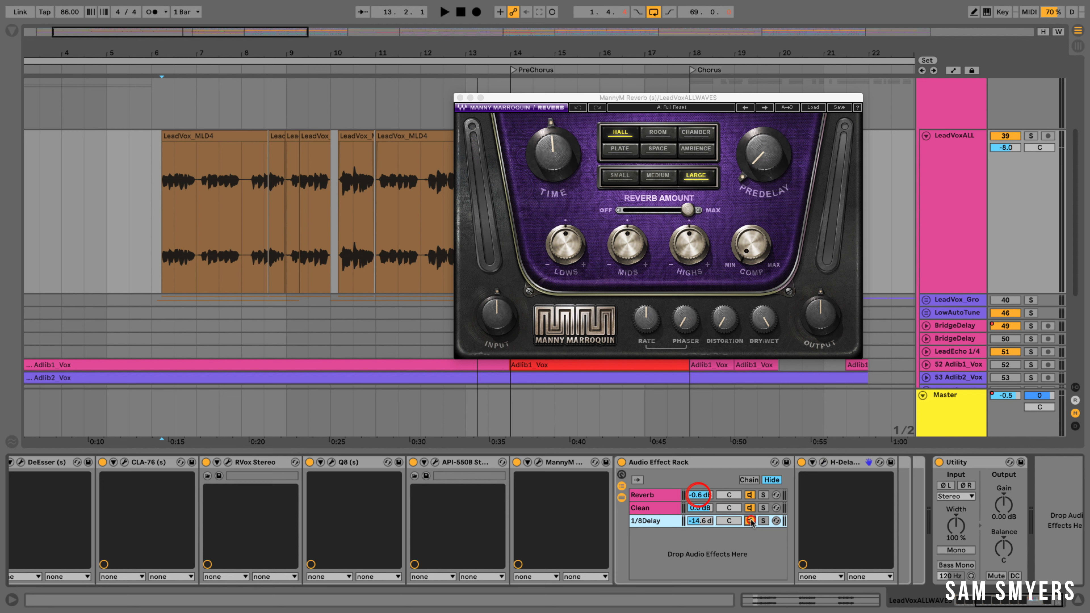
left_click(749, 507)
key("space")
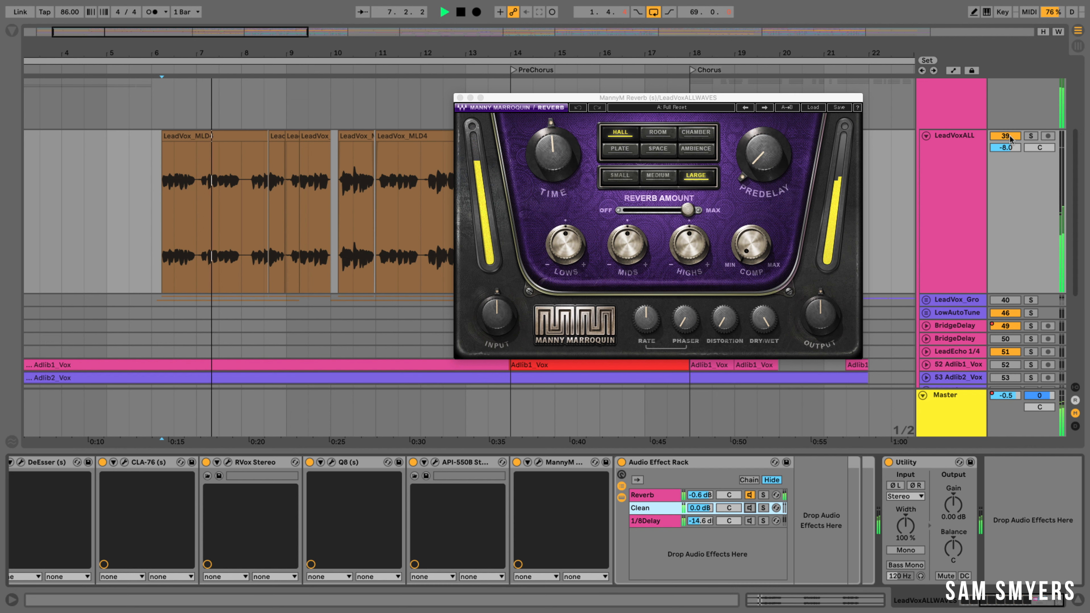
key("space")
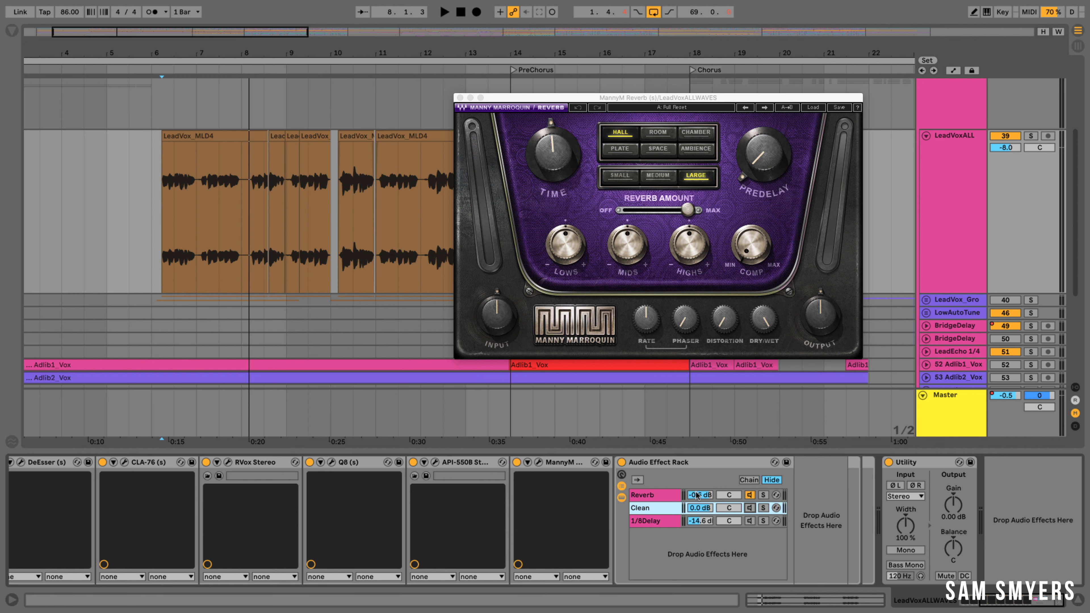
Reactivate the Clean chain and lower the Reverb chain to -16.8 dB while playing the vocal from bar 6
left_click(750, 508)
left_click(663, 496)
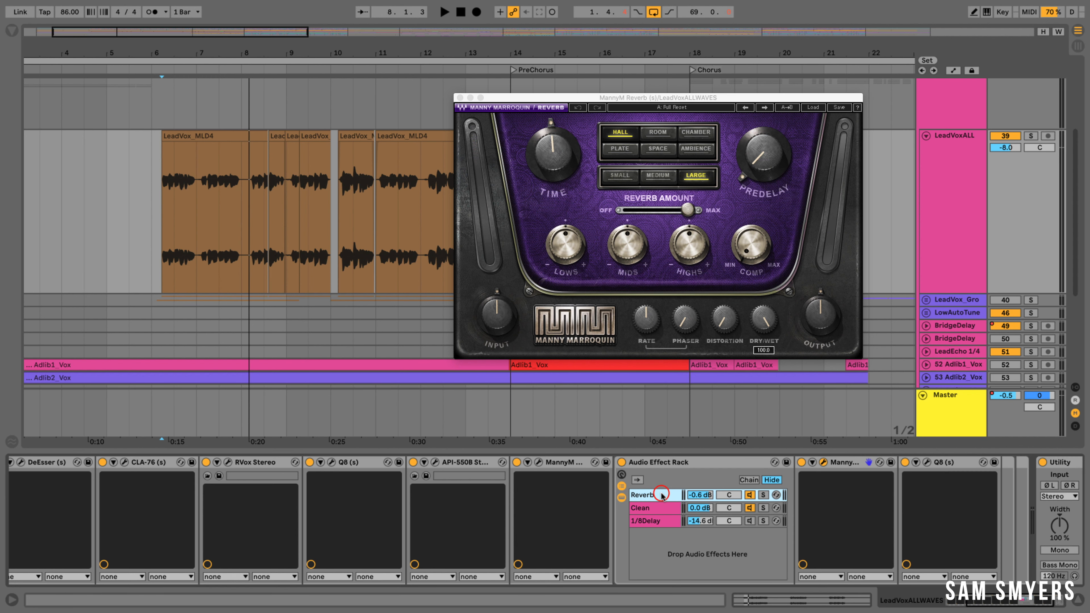
key("space")
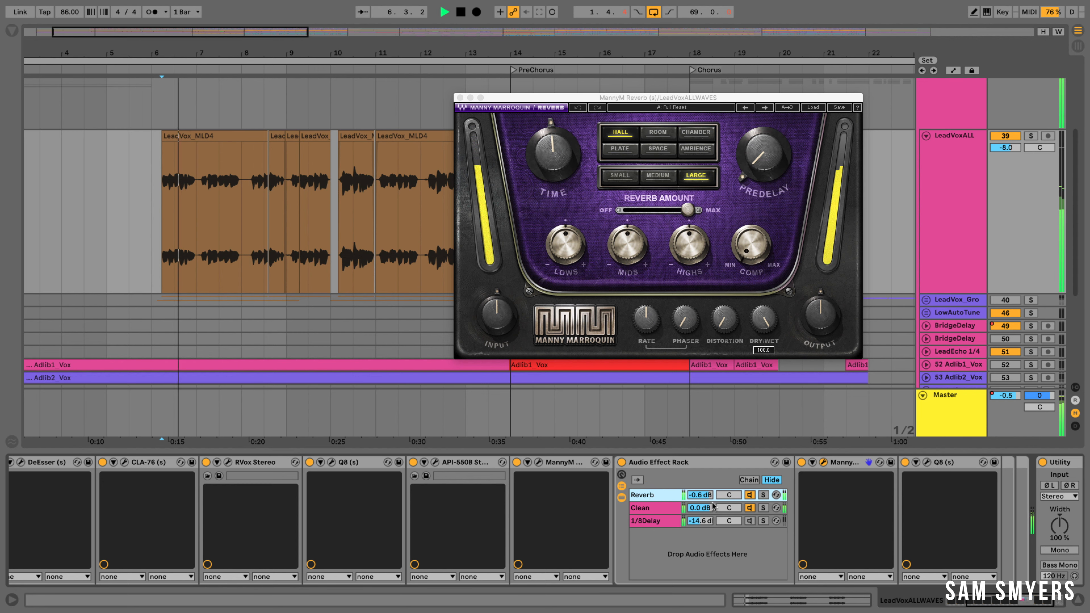
left_click_drag(702, 497, 702, 544)
key("space")
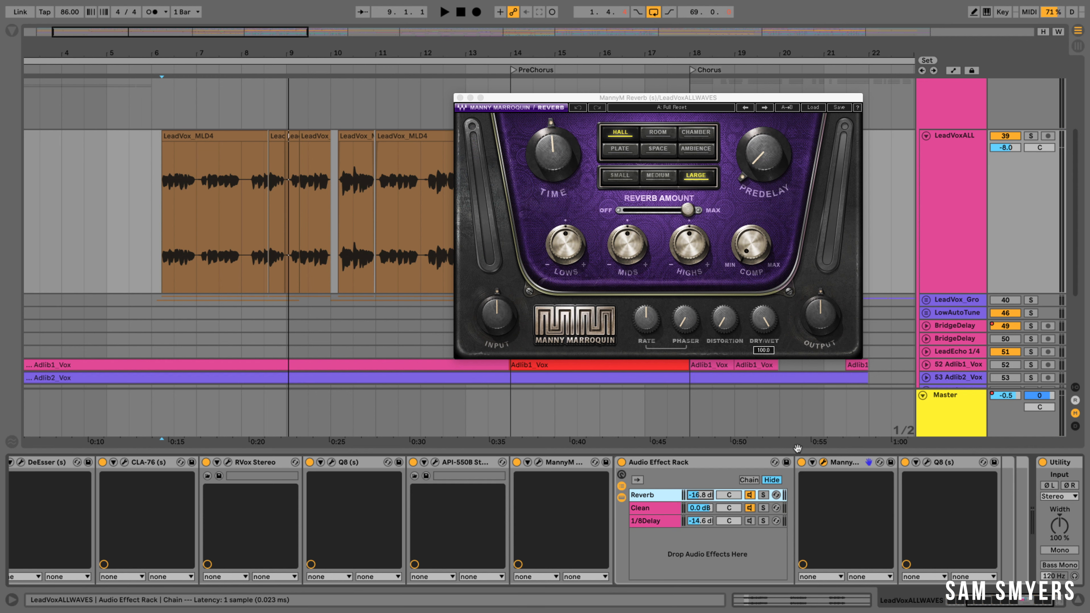
Move the band 1 low cut on the Reverb chain's Q8 to 177 Hz, close it, and reactivate the 1/8Delay chain
left_click(927, 462)
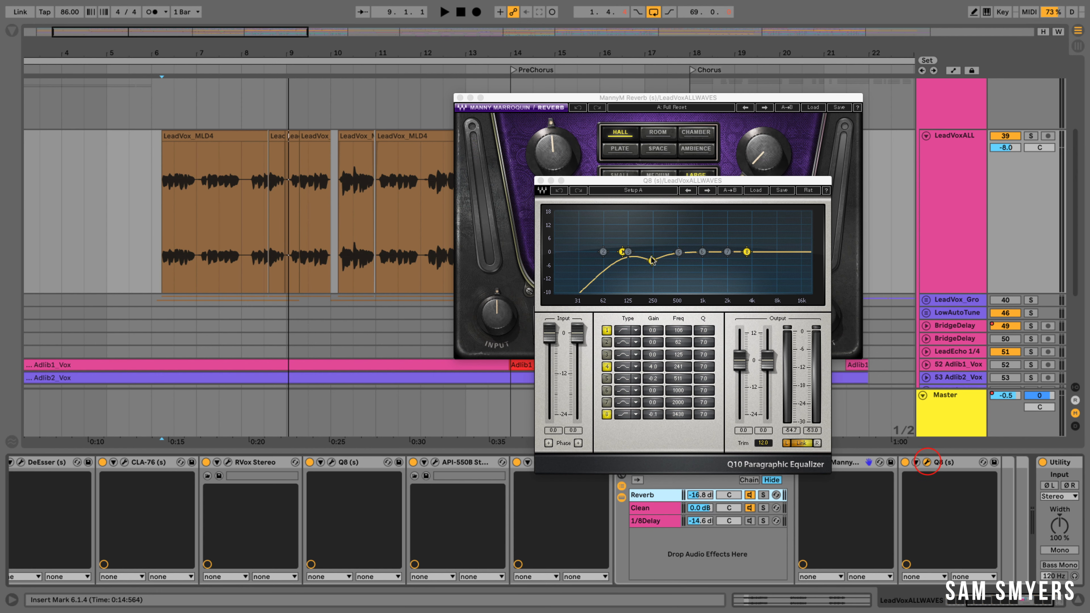
mouse_move(622, 251)
left_mouse_down()
mouse_move(570, 252)
mouse_move(641, 252)
left_mouse_up()
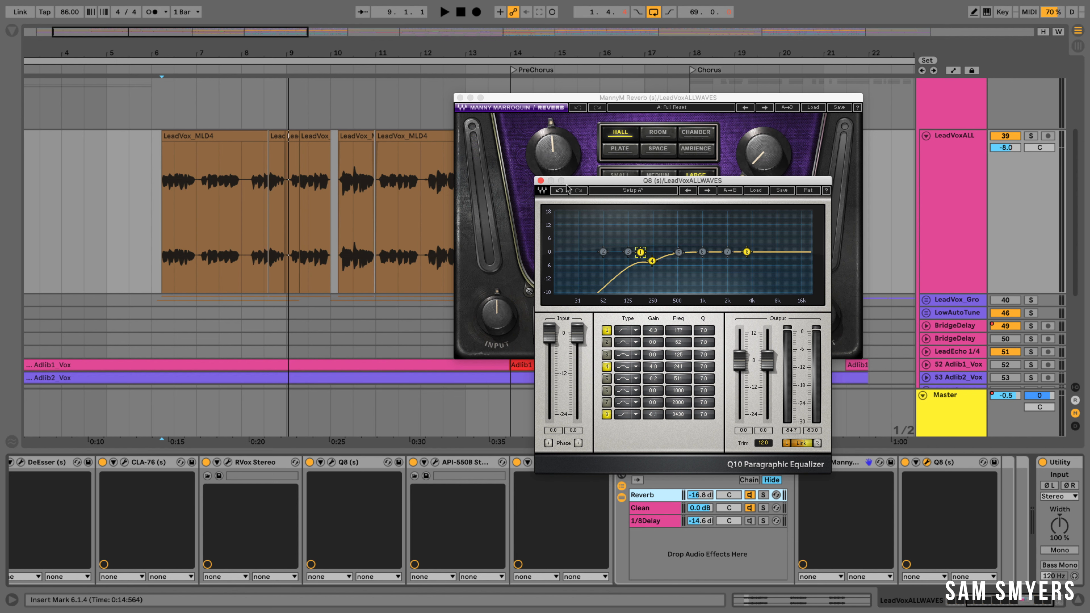
left_click(540, 180)
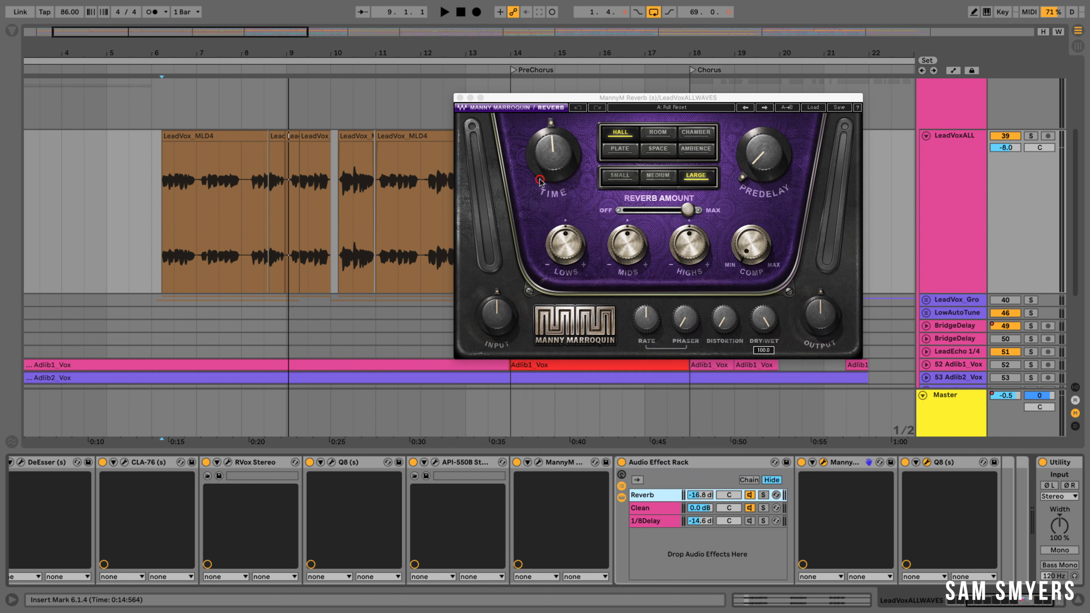
left_click(749, 520)
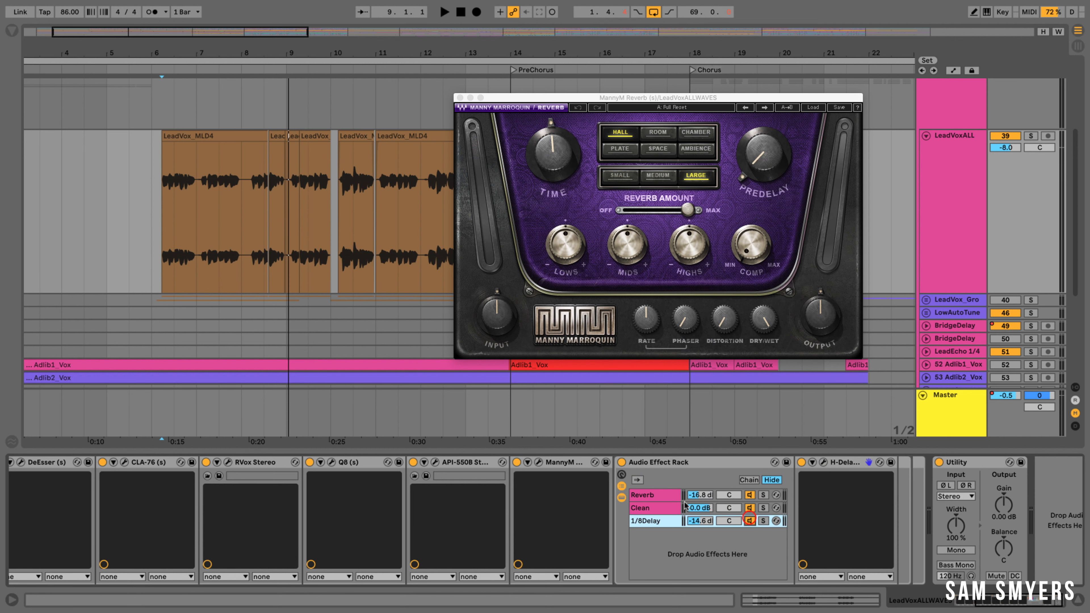
Open the H-Delay plugin on the 1/8Delay chain, close the MannyM Reverb window, and place H-Delay clear of the device chain
left_click(823, 461)
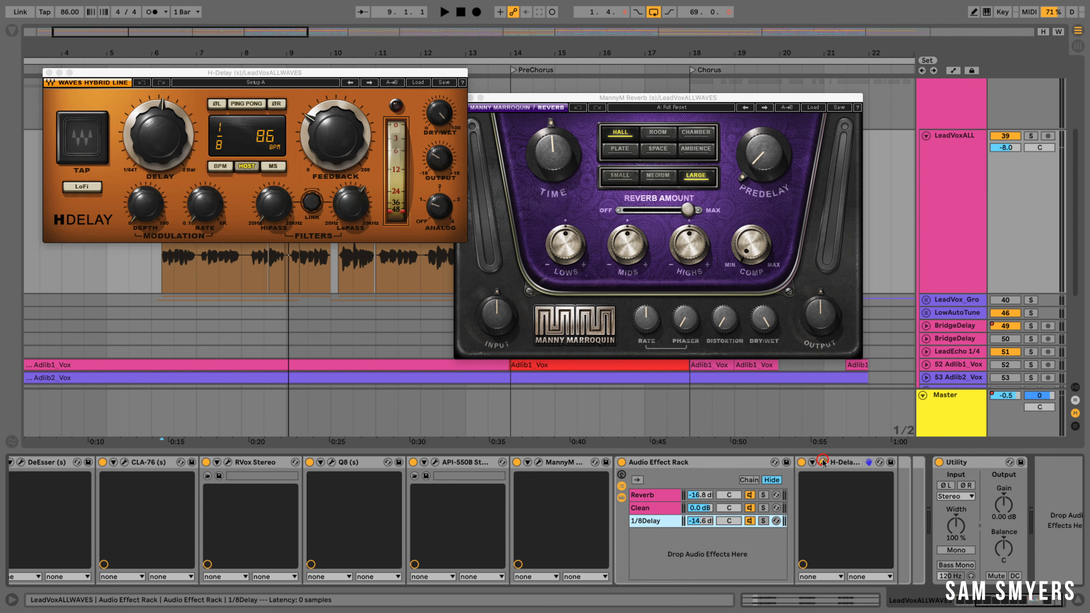
left_click_drag(462, 98, 514, 100)
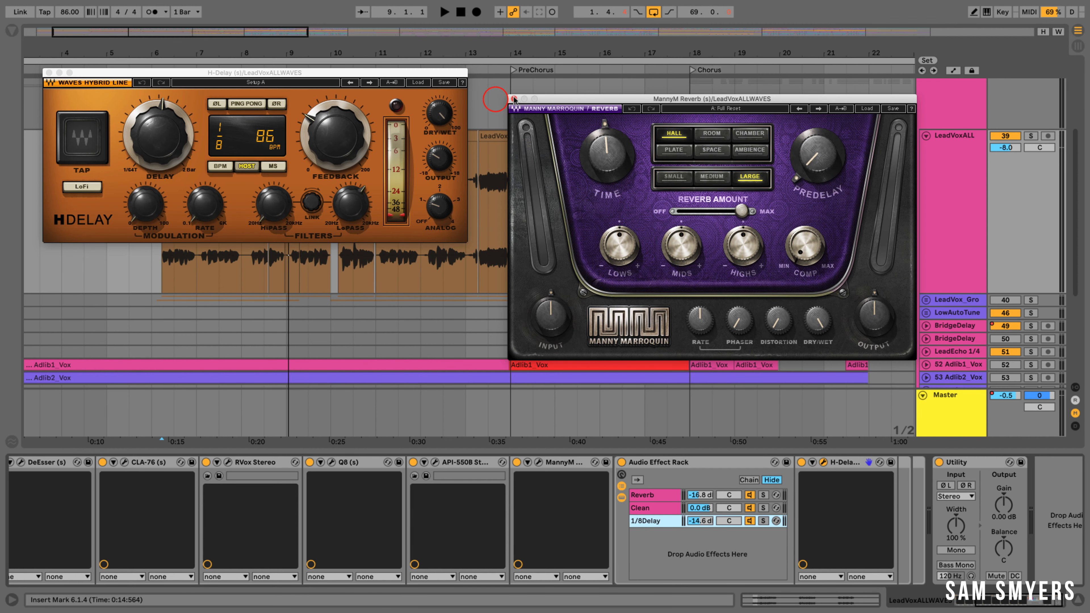
left_click(514, 100)
left_click_drag(394, 70, 793, 154)
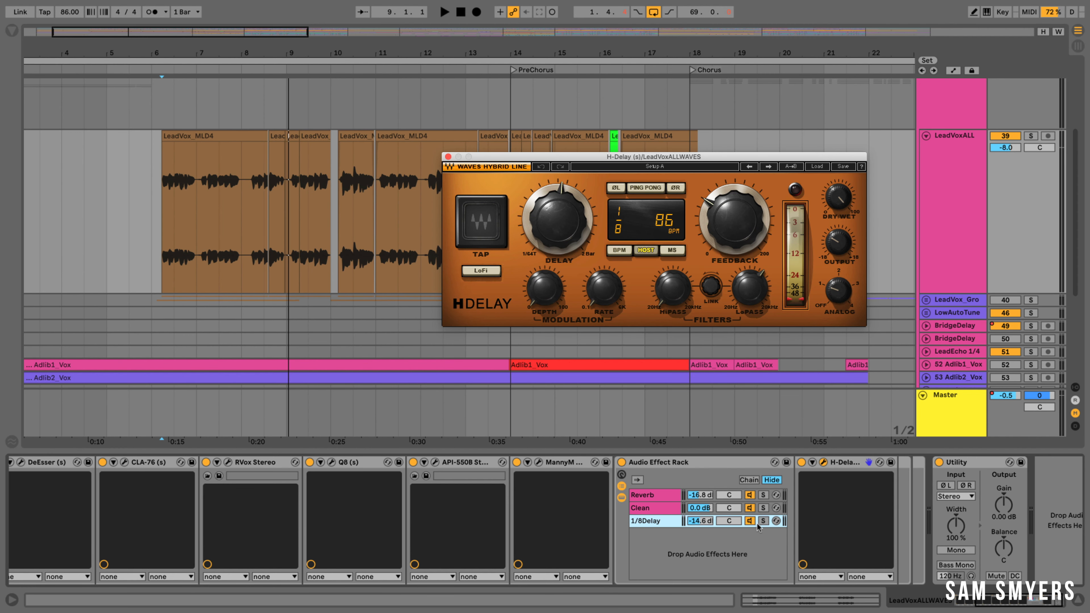
Play the vocal from bar 6 with the 1/8Delay chain soloed and its volume reset to 0.0 dB
key("space")
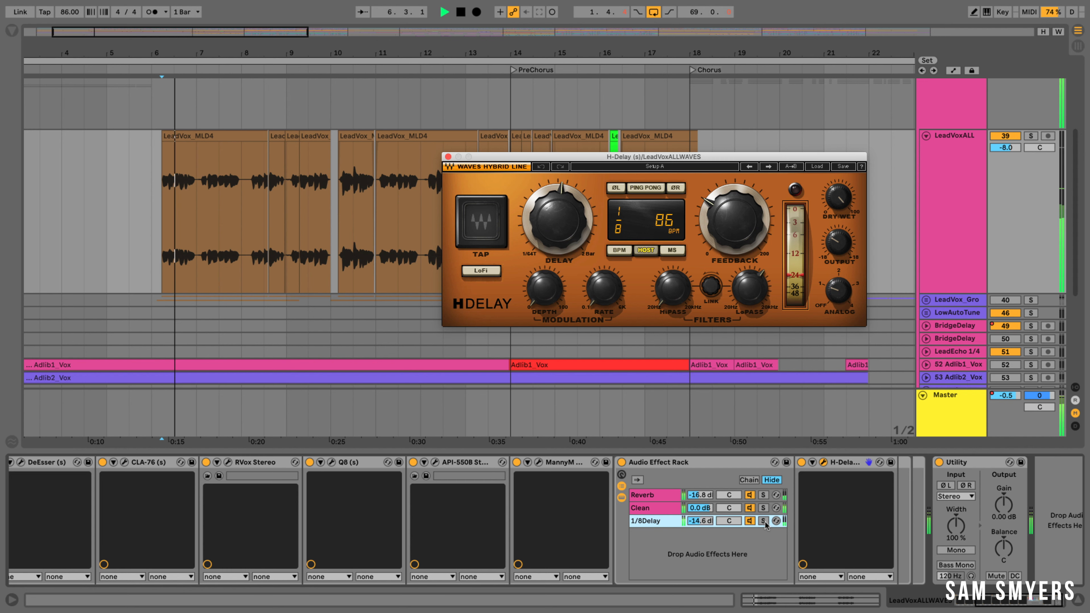
left_click(763, 521)
double_click(697, 521)
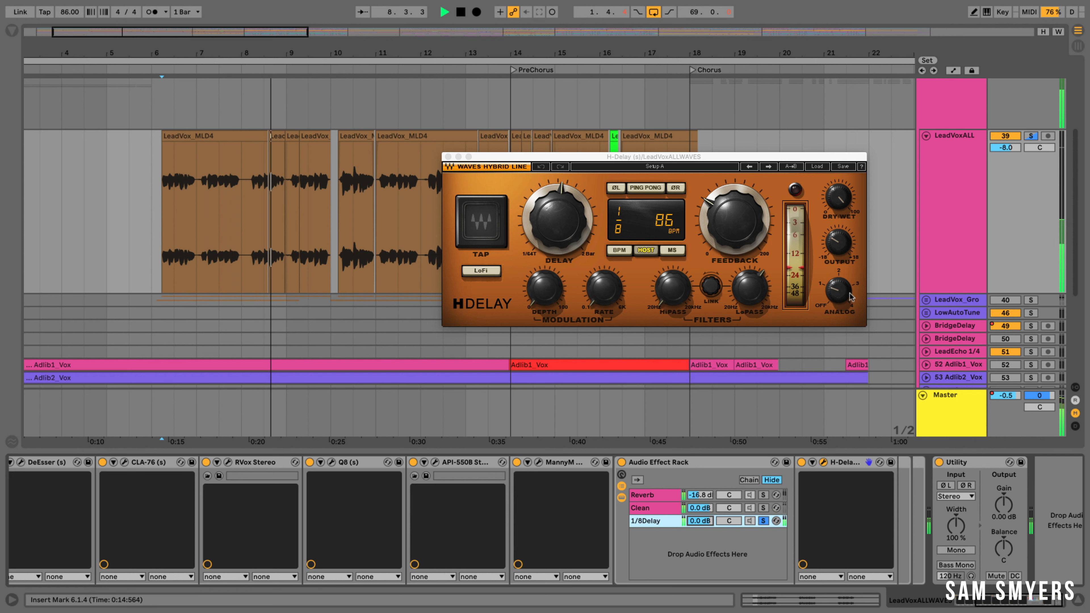
key("space")
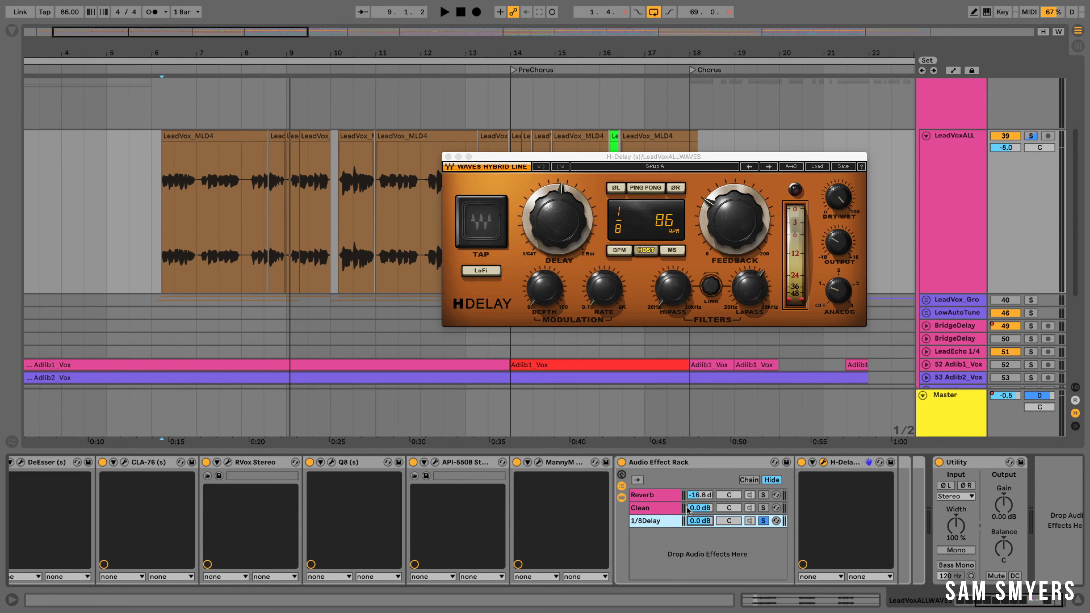
Unsolo the 1/8Delay chain, lower it to -14.6 dB while playing the vocal from bar 6, and close H-Delay
left_click(764, 521)
key("space")
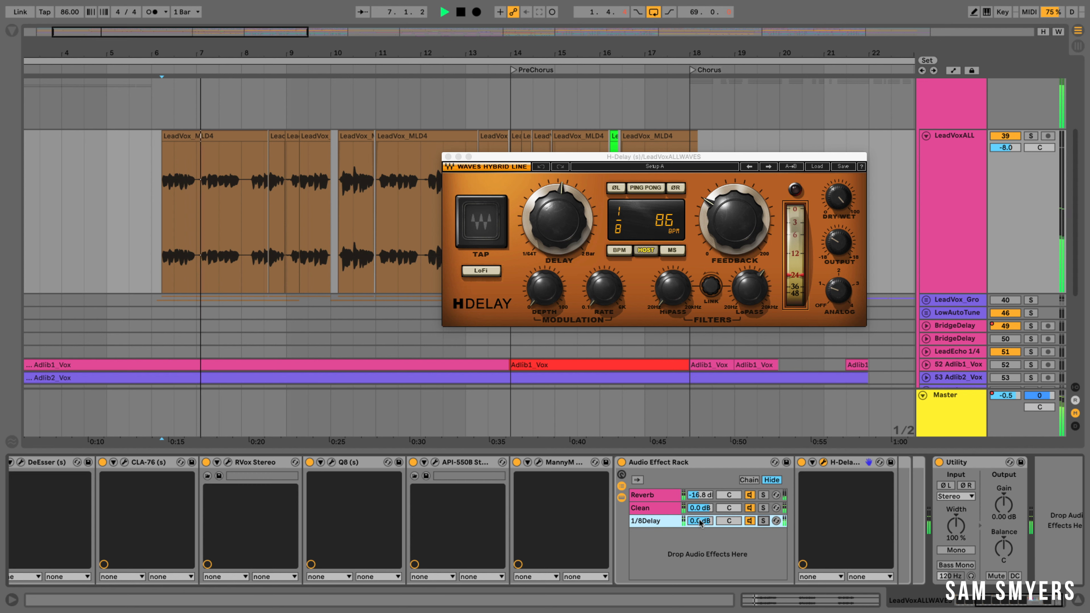
mouse_move(700, 520)
left_mouse_down()
mouse_move(699, 534)
mouse_move(699, 522)
left_mouse_up()
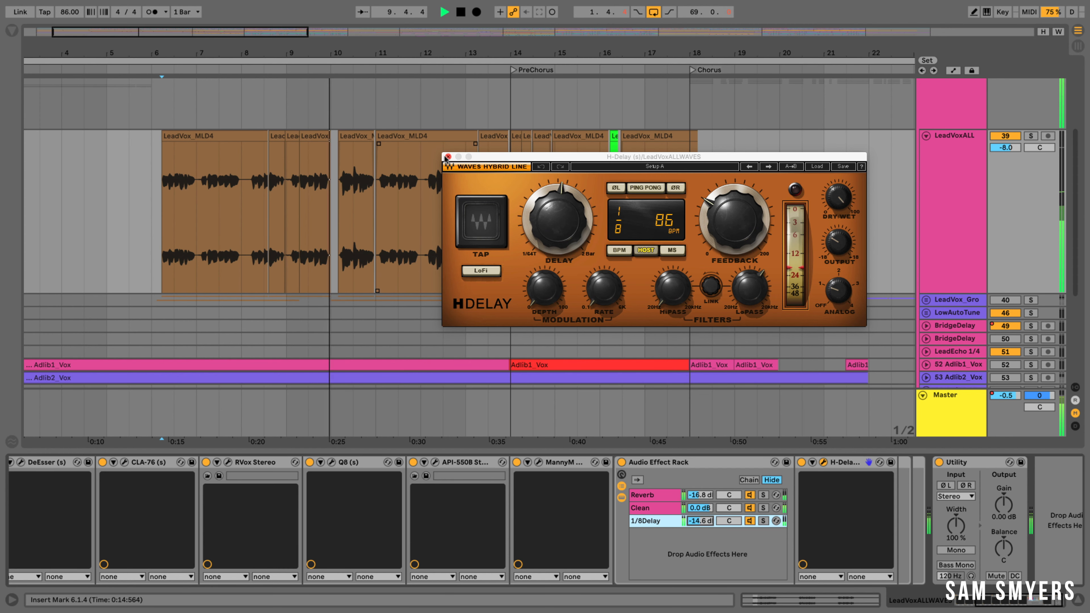
left_click(448, 157)
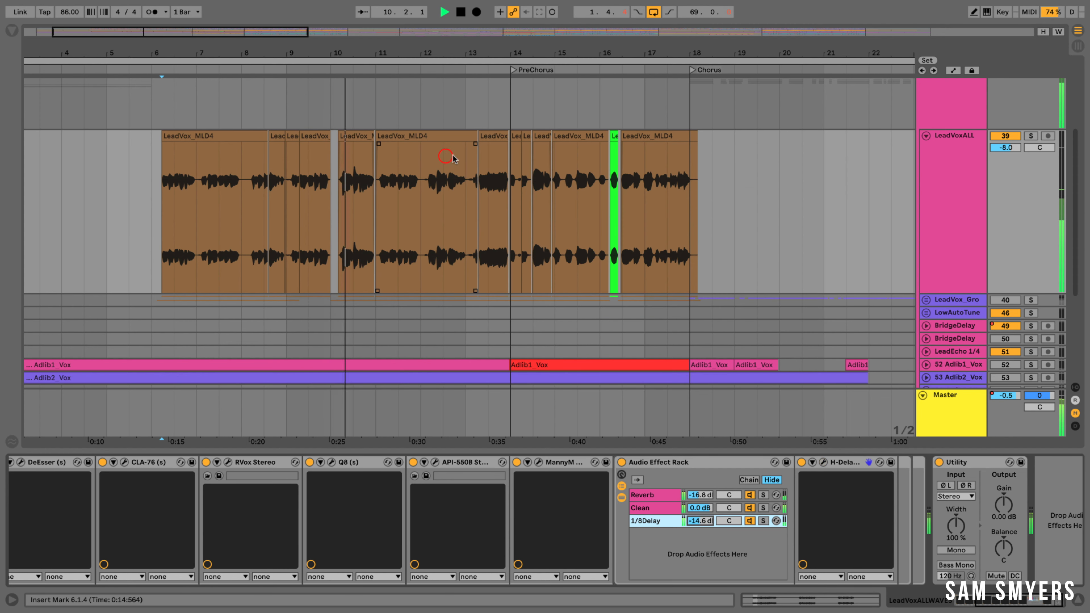
Listen to the LeadVoxALL track soloed up to the chorus, and replay it from bar 6 in the full mix
left_click(1032, 136)
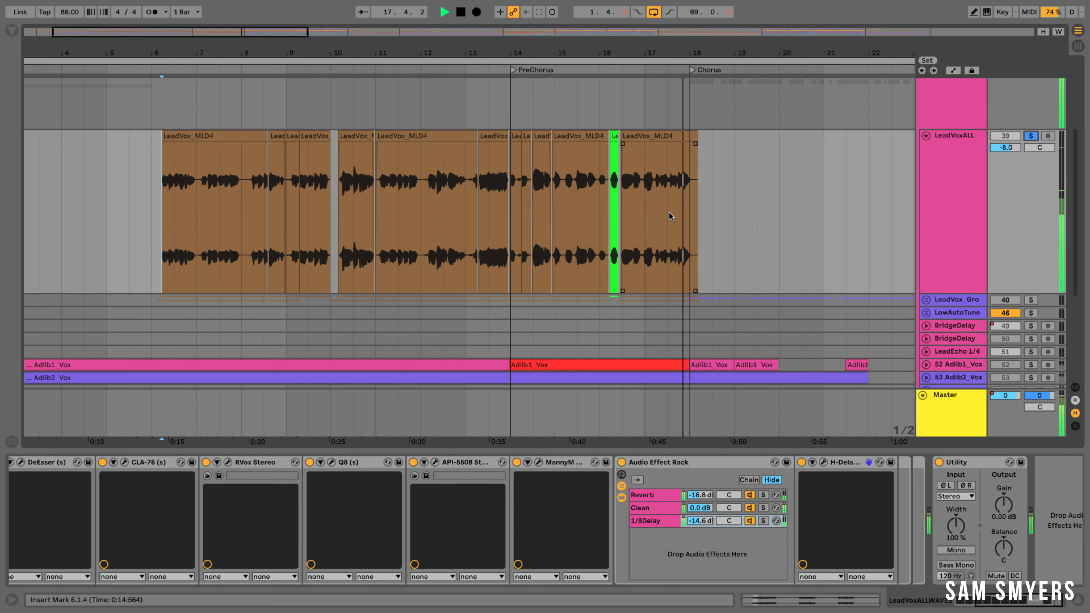
key("space")
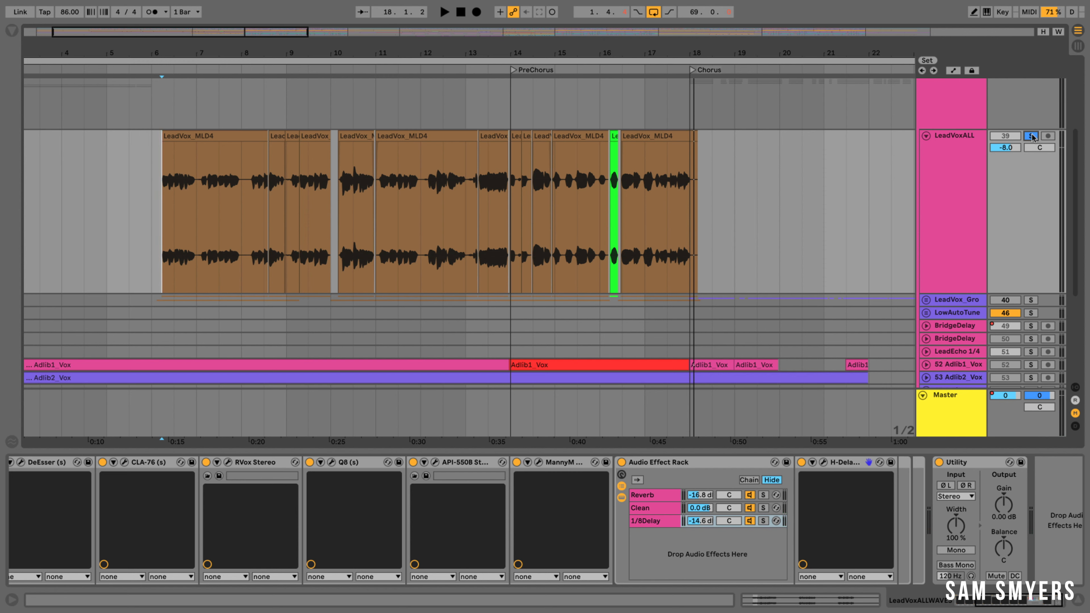
key("space")
Compare the vocal in the playing mix with the outer Audio Effect Rack holding the whole plugin chain bypassed and active
scroll(729, 498, "left", 5)
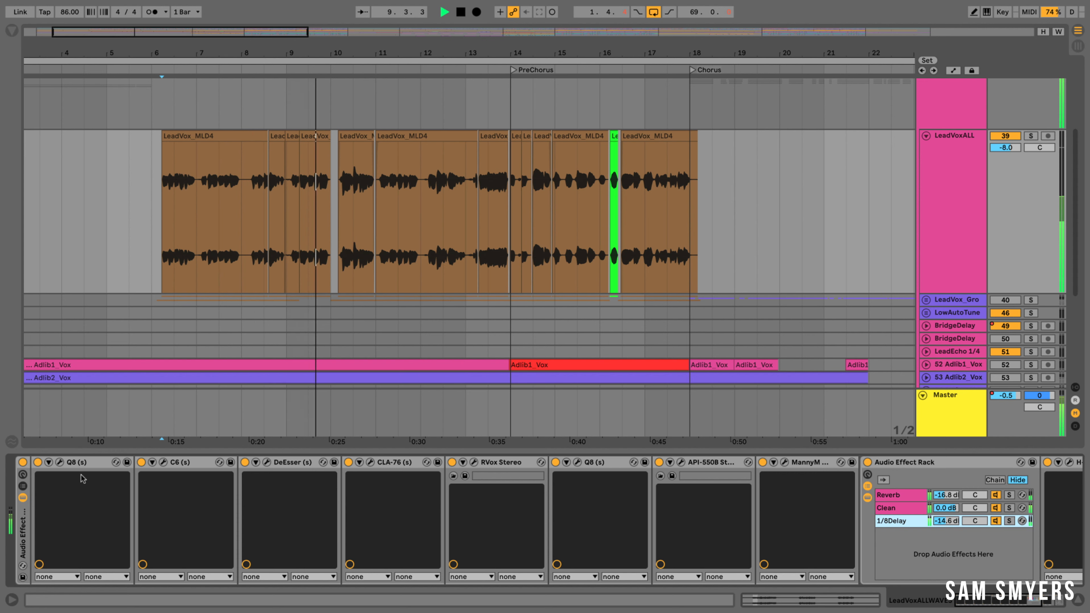
left_click(22, 462)
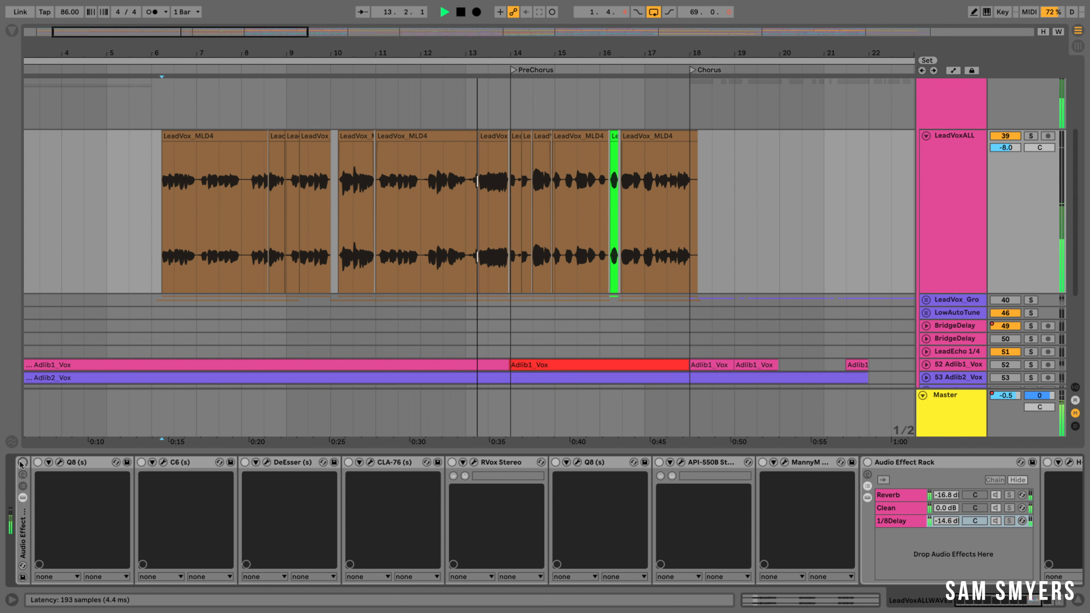
left_click(21, 463)
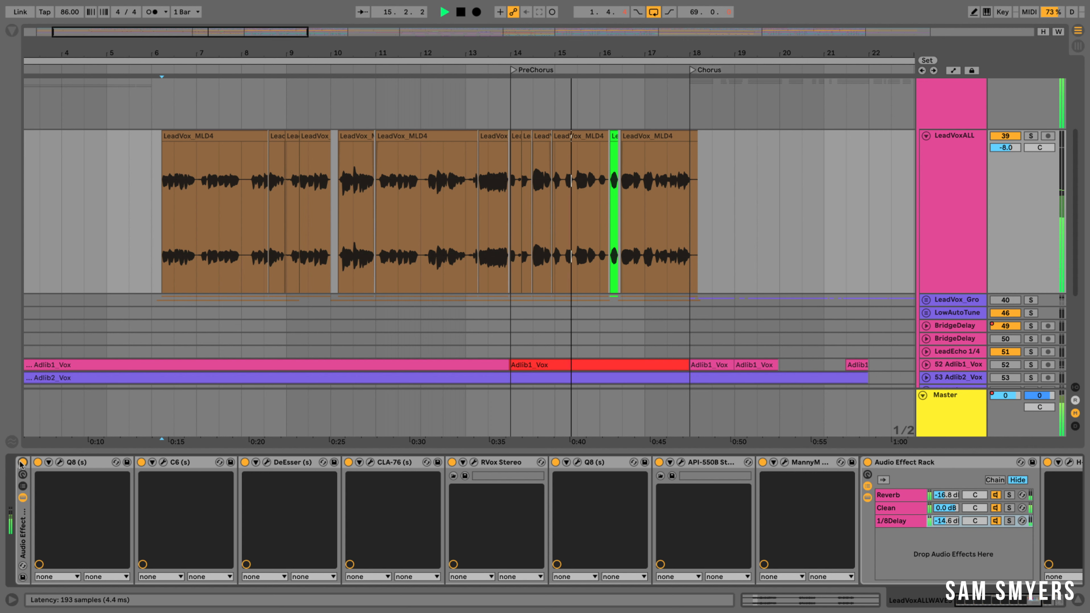
left_click(21, 462)
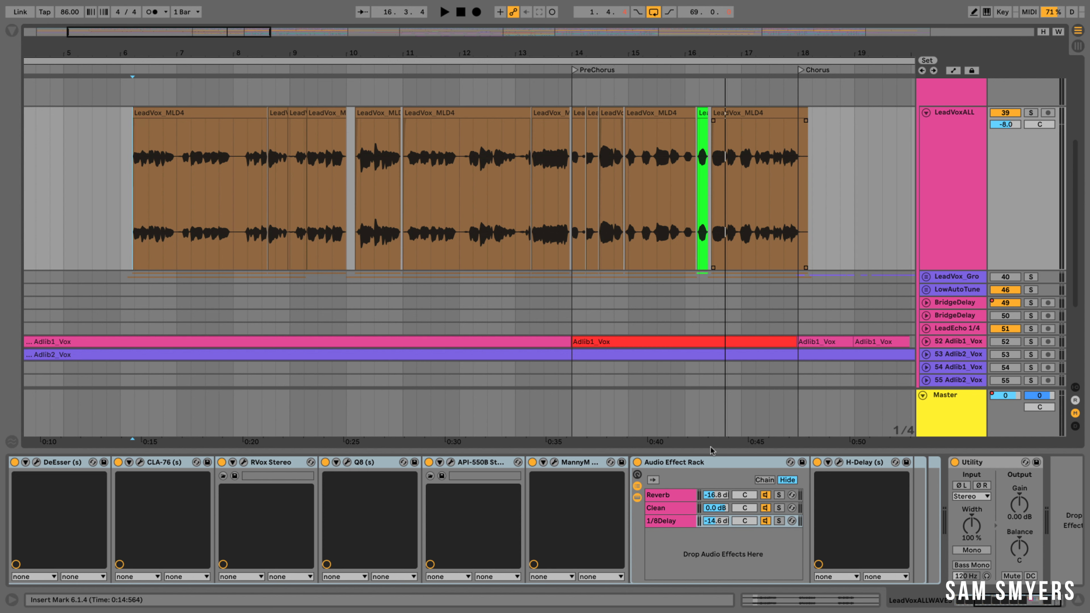
Set the insert marker to 6.2.1 at the start of the first vocal clip and look over the rack's device chain
scroll(784, 500, "left", 5)
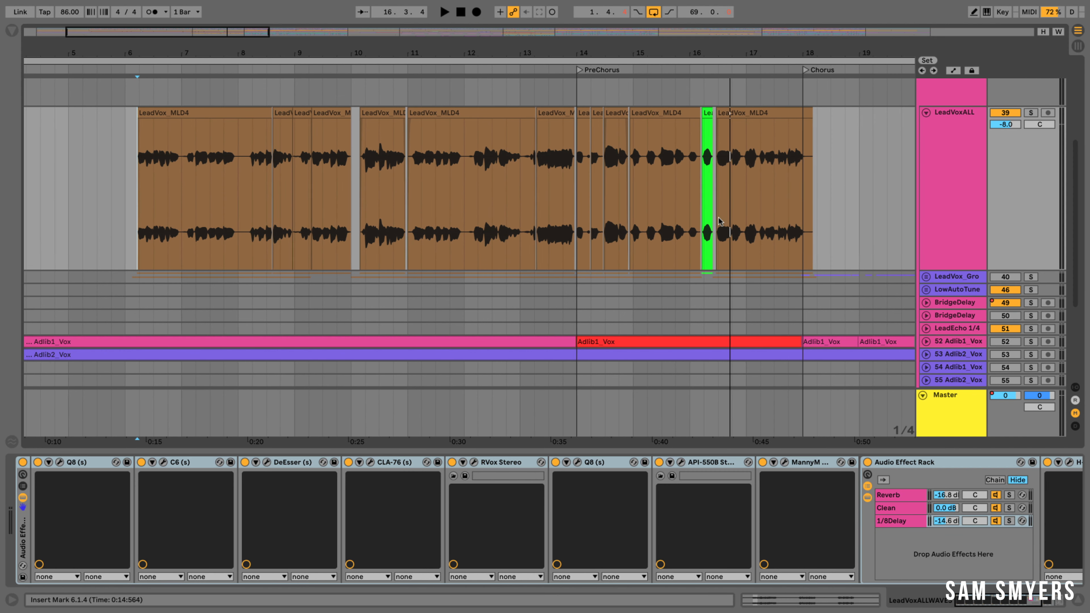
scroll(860, 205, "right", 3)
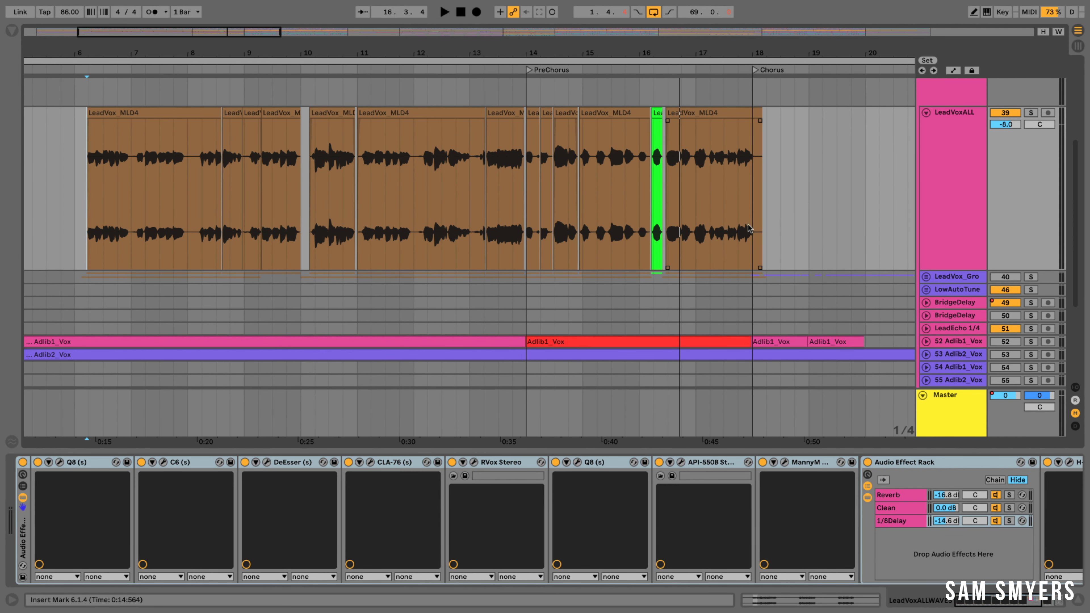
left_click(72, 166)
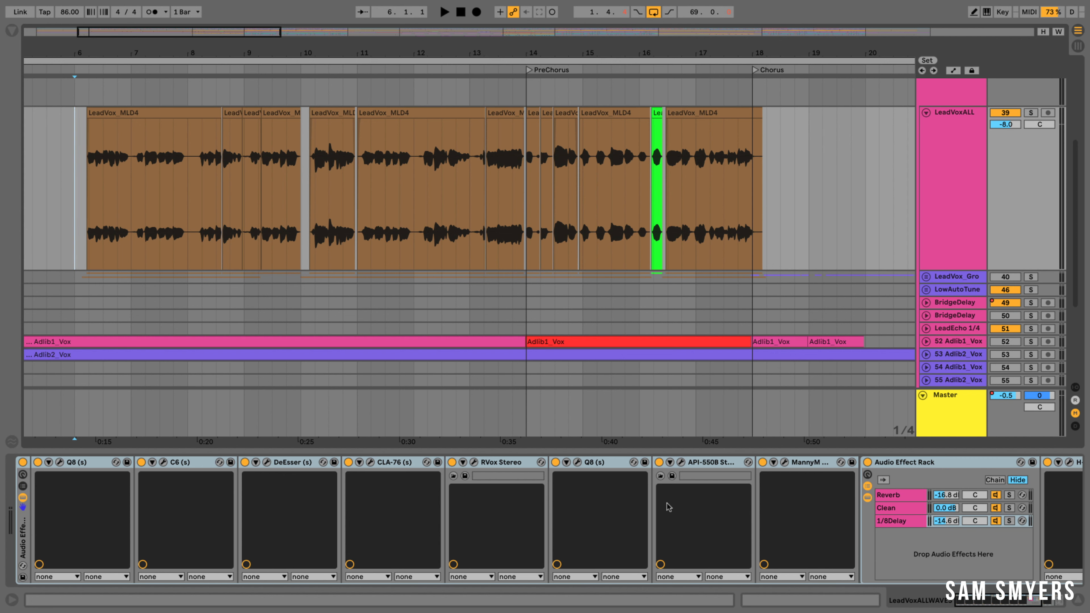
left_click(81, 208)
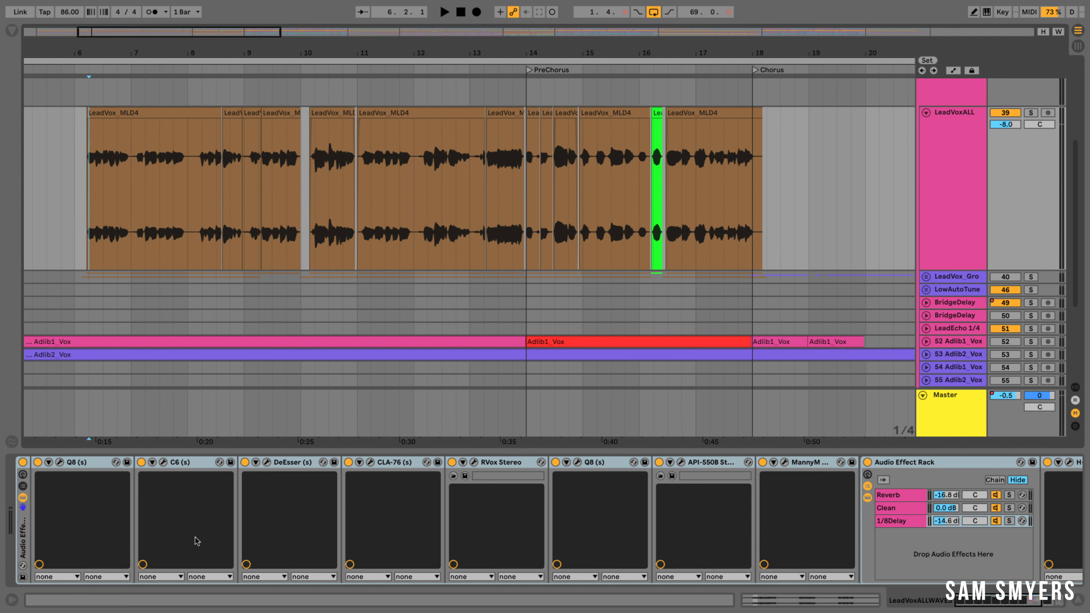
scroll(258, 540, "right", 5)
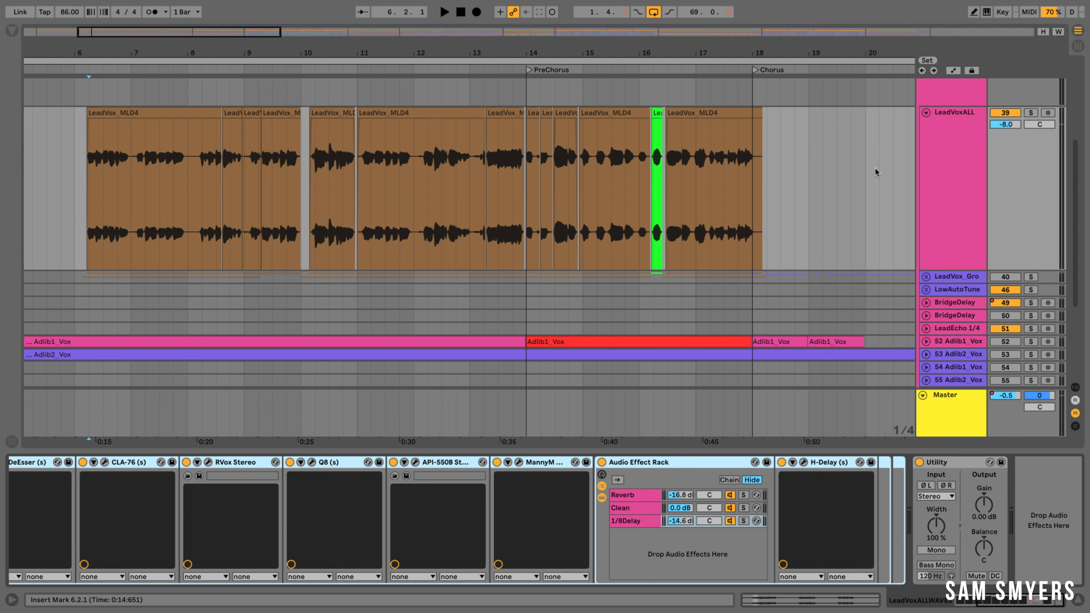